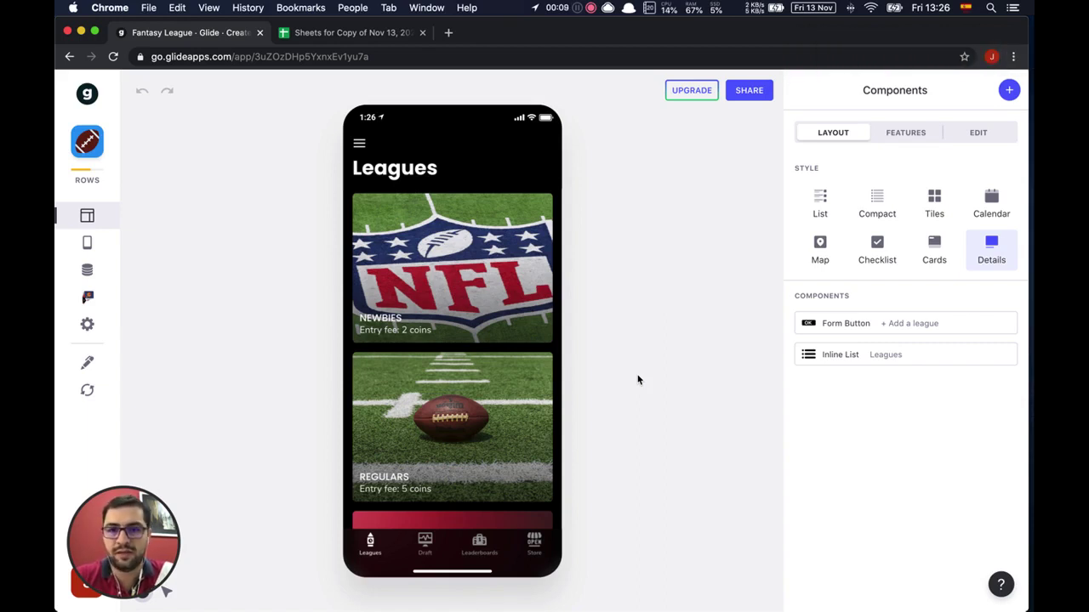
Scroll the leagues list and preview the Experts league details.
scroll(503, 365, down, 3)
scroll(502, 365, up, 3)
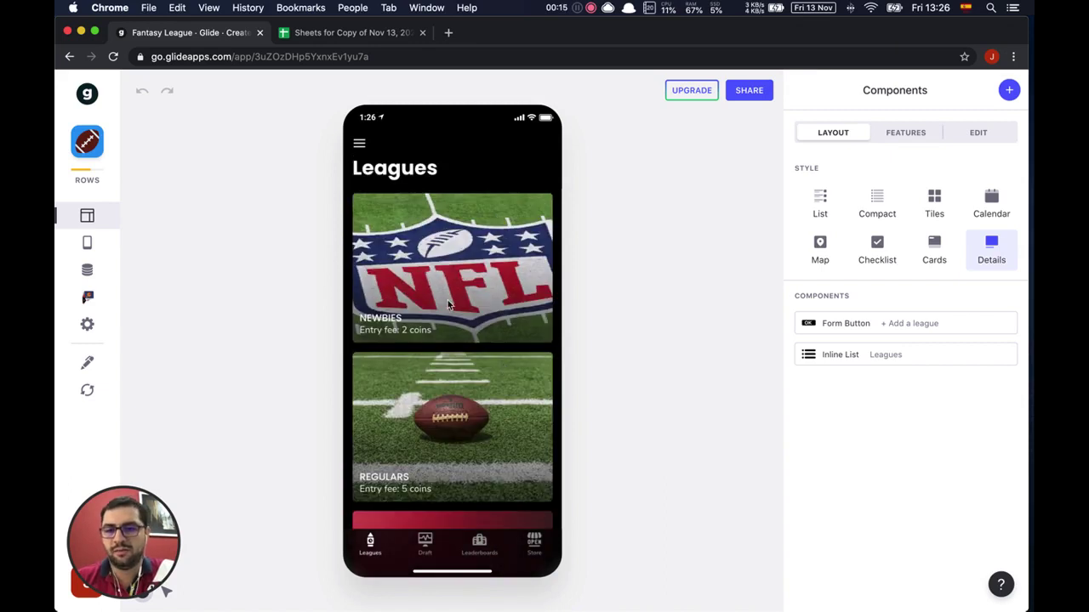
scroll(449, 304, down, 3)
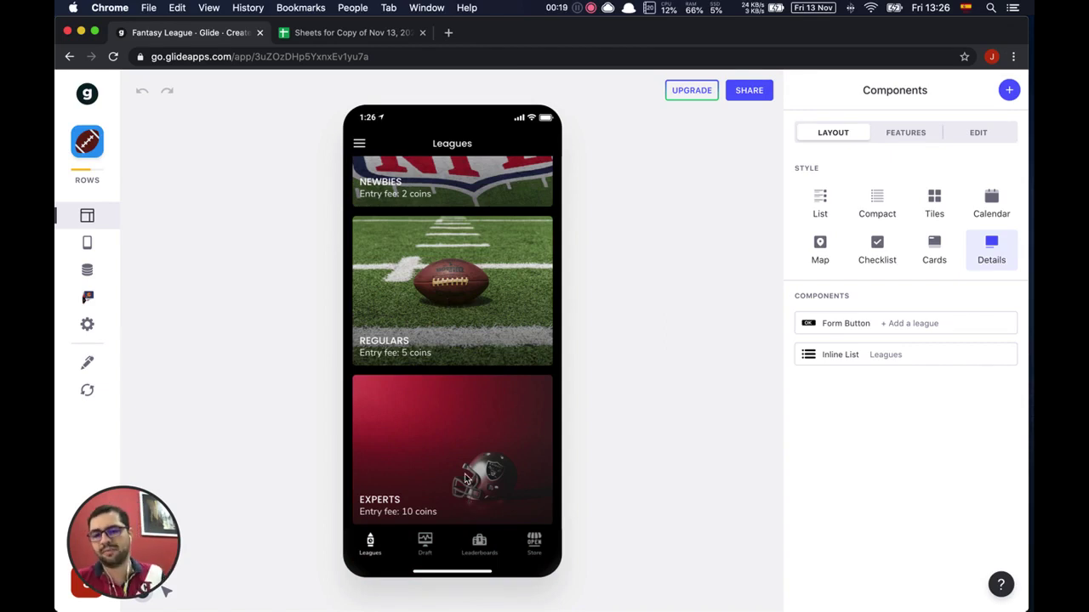
scroll(415, 240, up, 3)
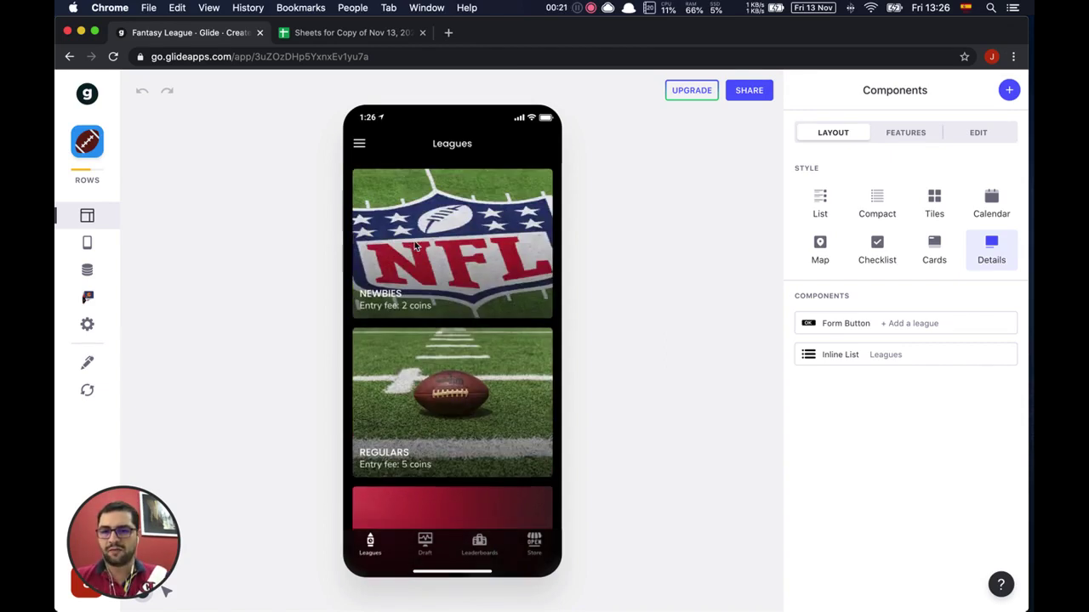
scroll(414, 241, down, 3)
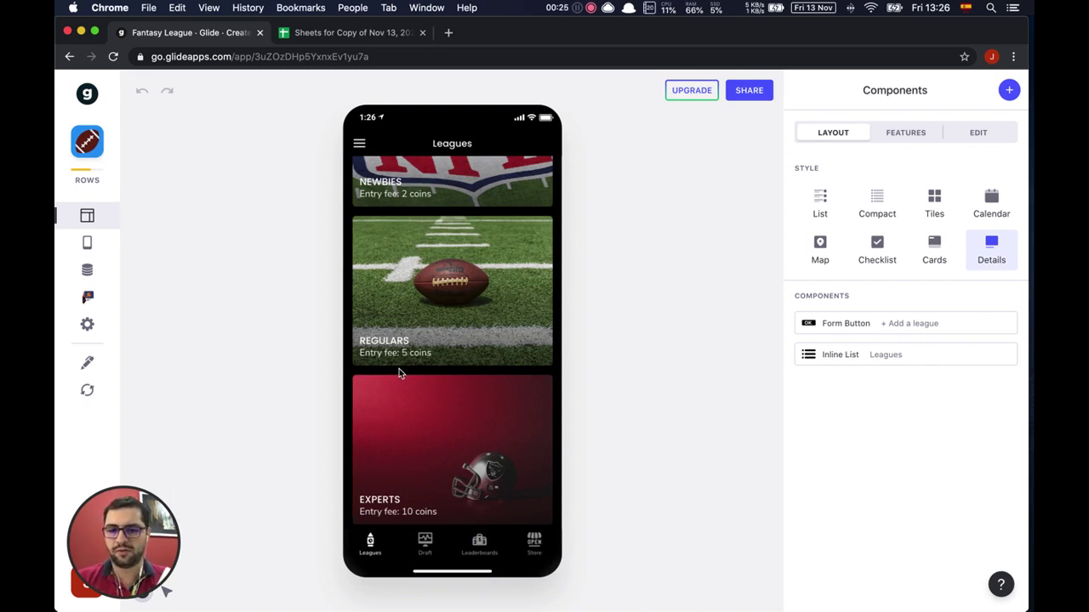
click(434, 418)
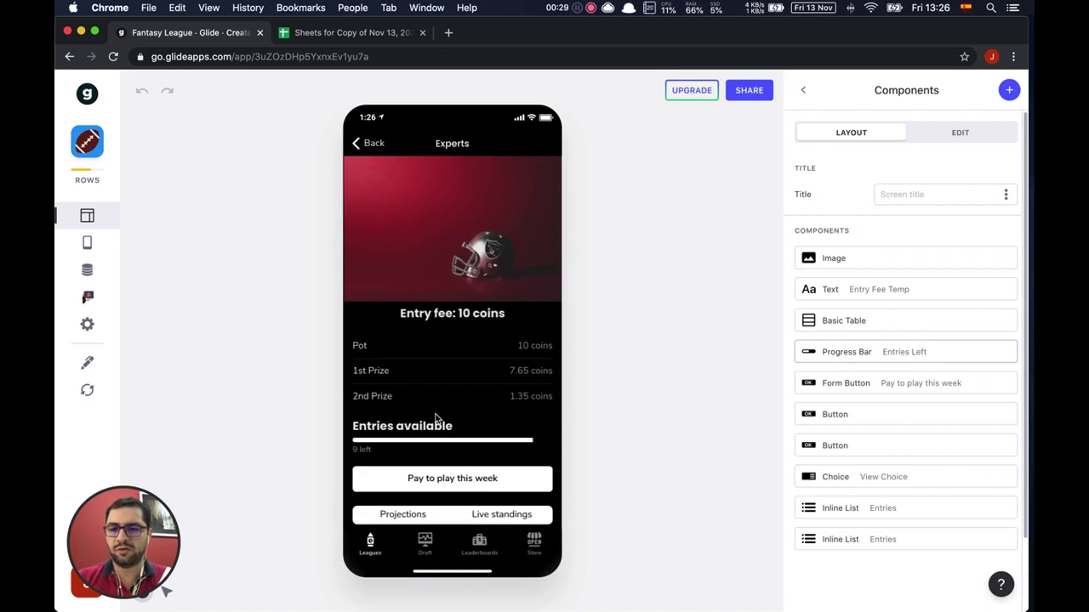
click(358, 141)
Look over the coin store and the user's profile.
click(537, 552)
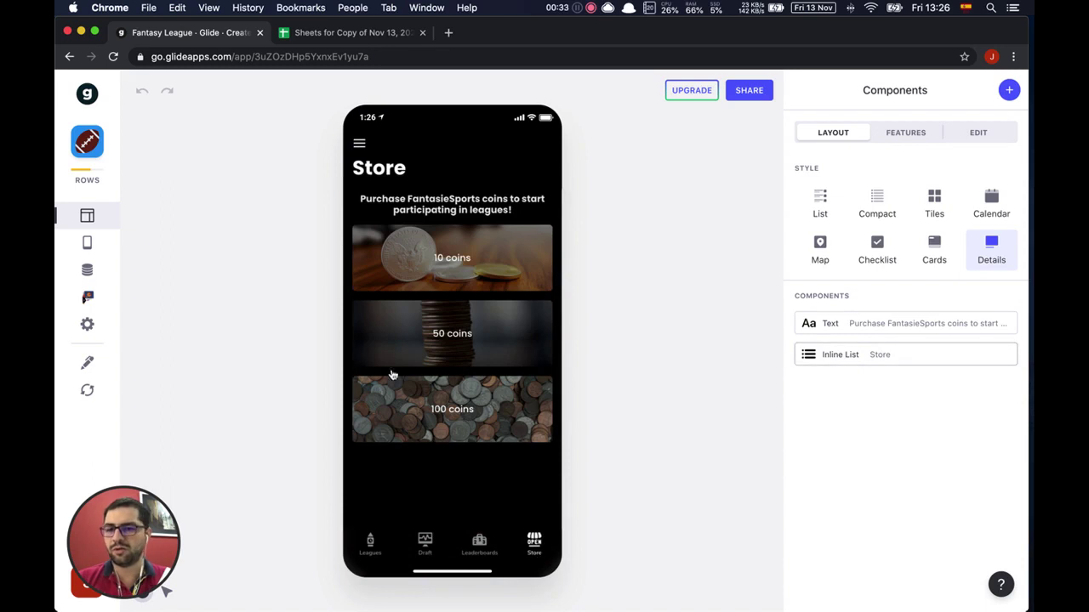
click(359, 142)
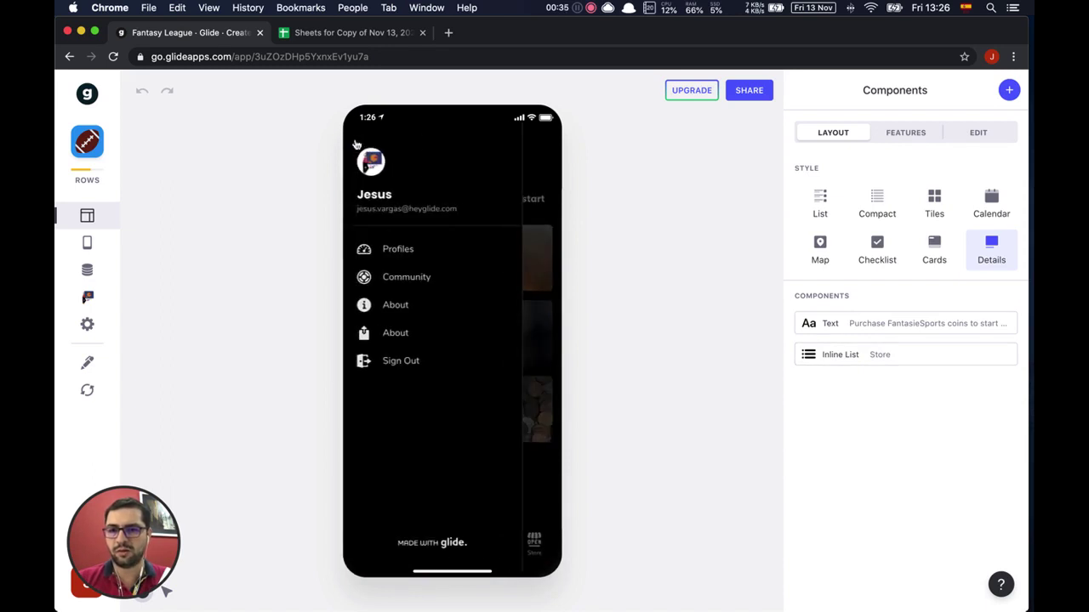
click(394, 248)
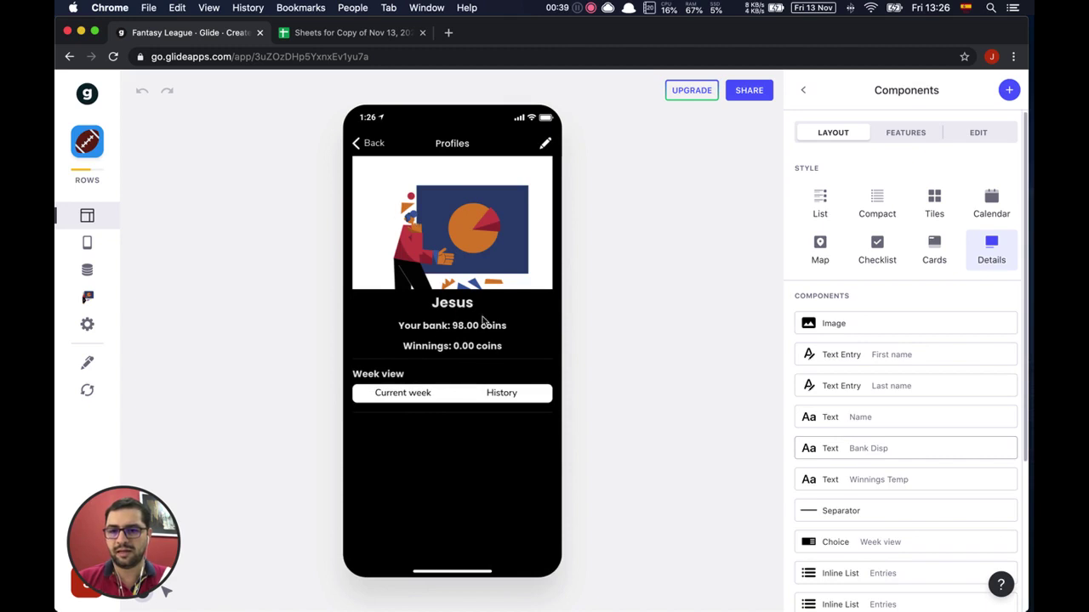
click(367, 144)
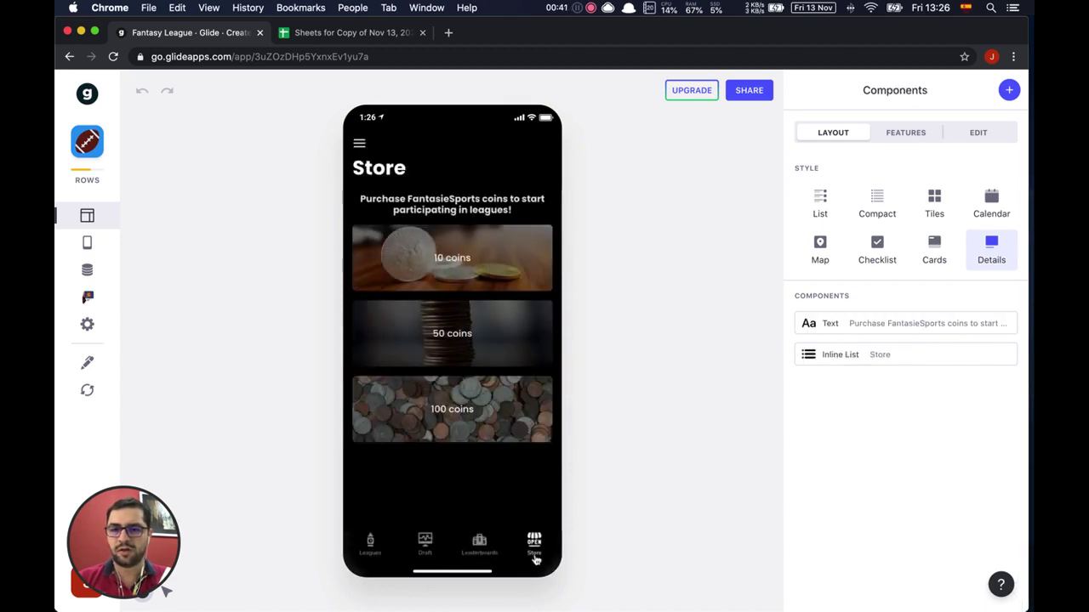
Start buying the 10-coin pack, then cancel the checkout.
click(458, 273)
click(465, 319)
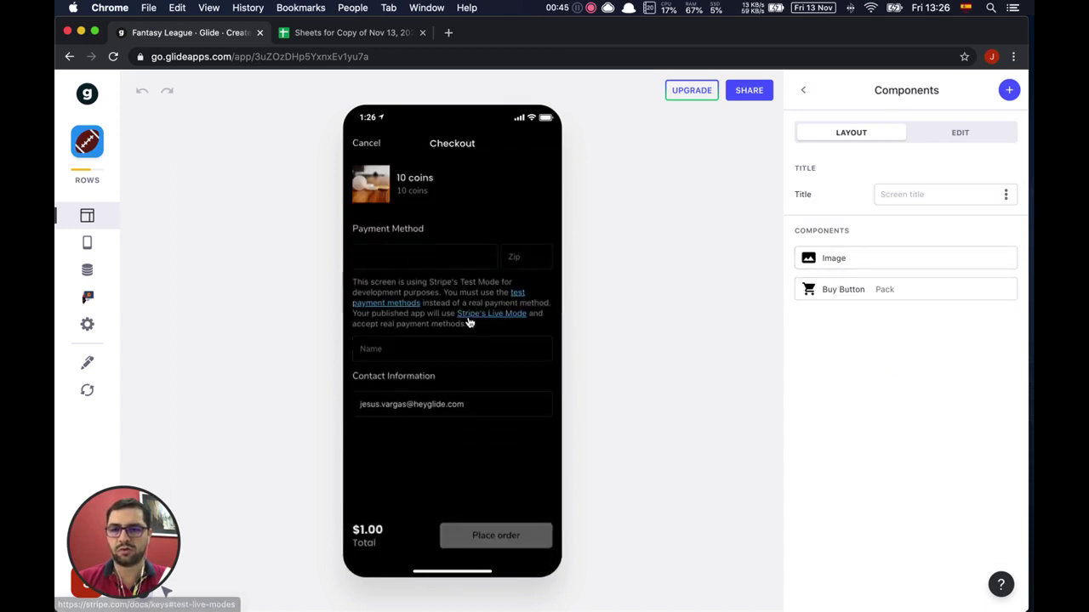
click(365, 142)
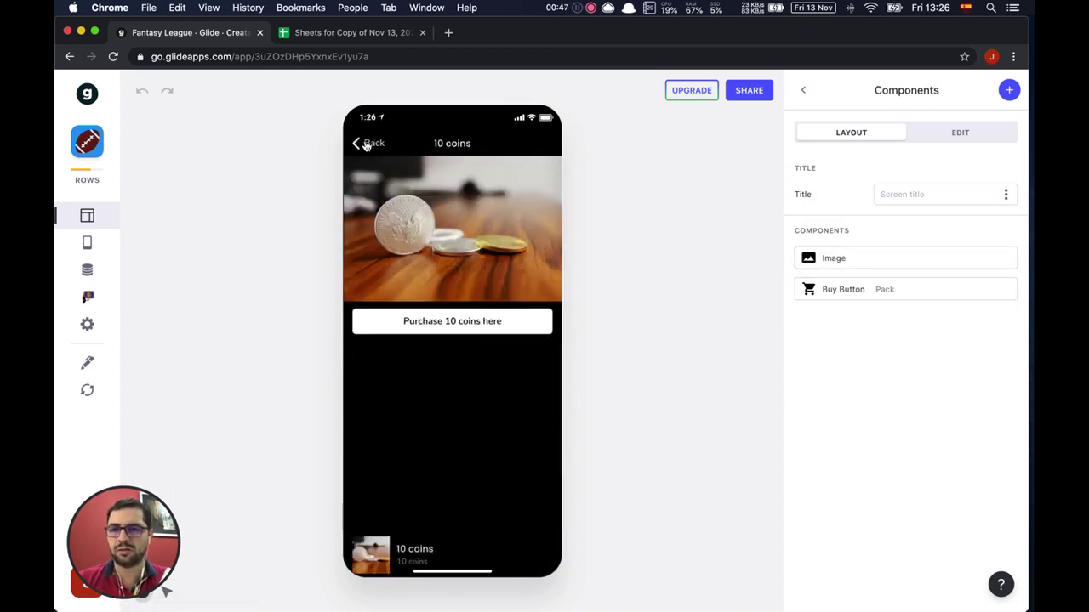
click(361, 145)
click(361, 144)
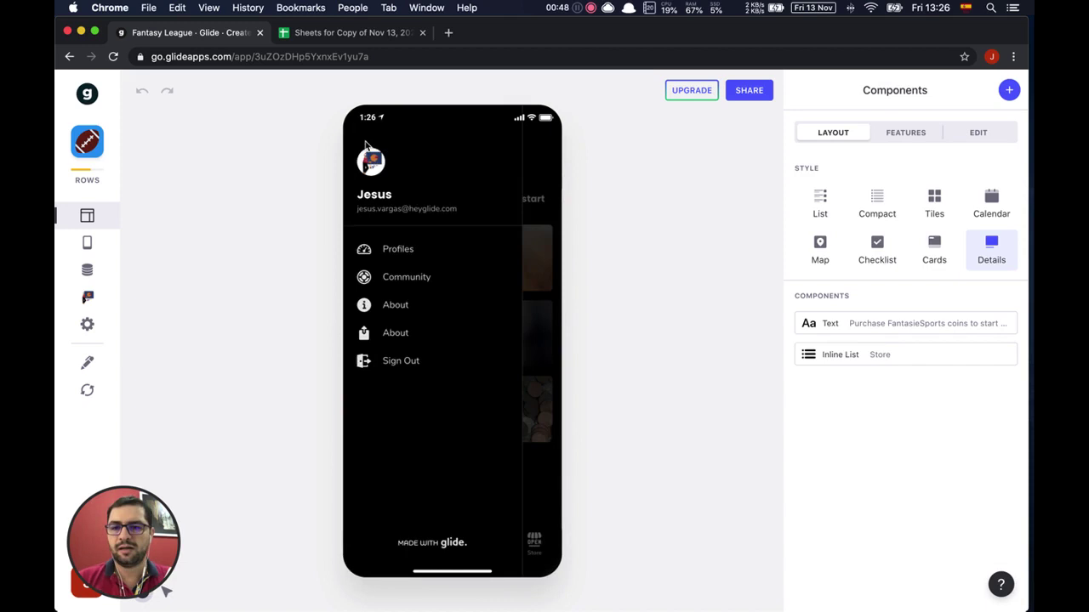
click(531, 217)
Reopen the Experts league and compare its Projections and Live standings.
click(371, 541)
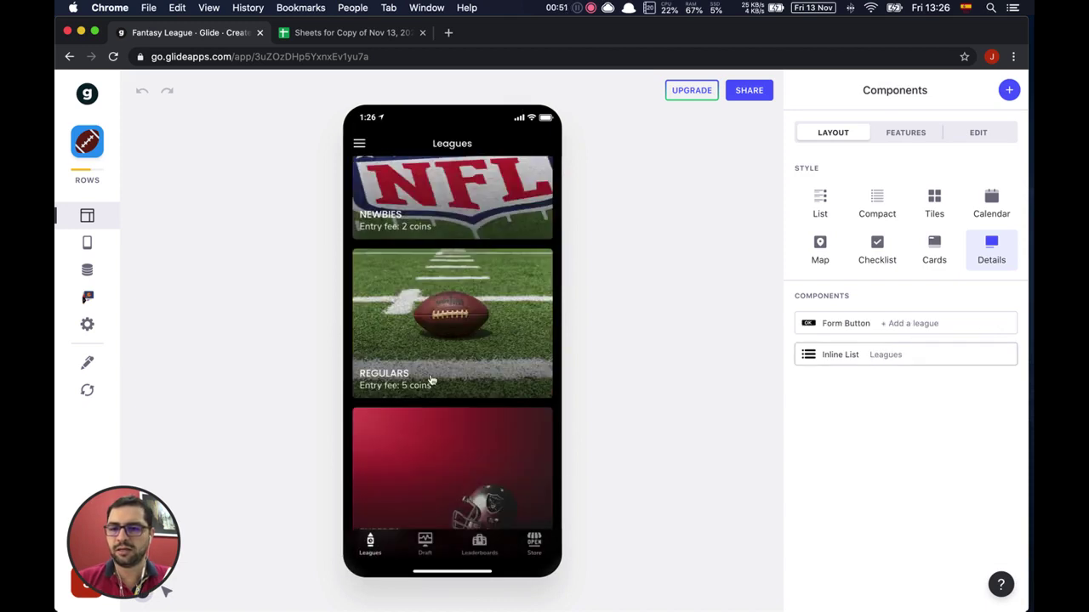
scroll(431, 380, down, 1)
click(435, 409)
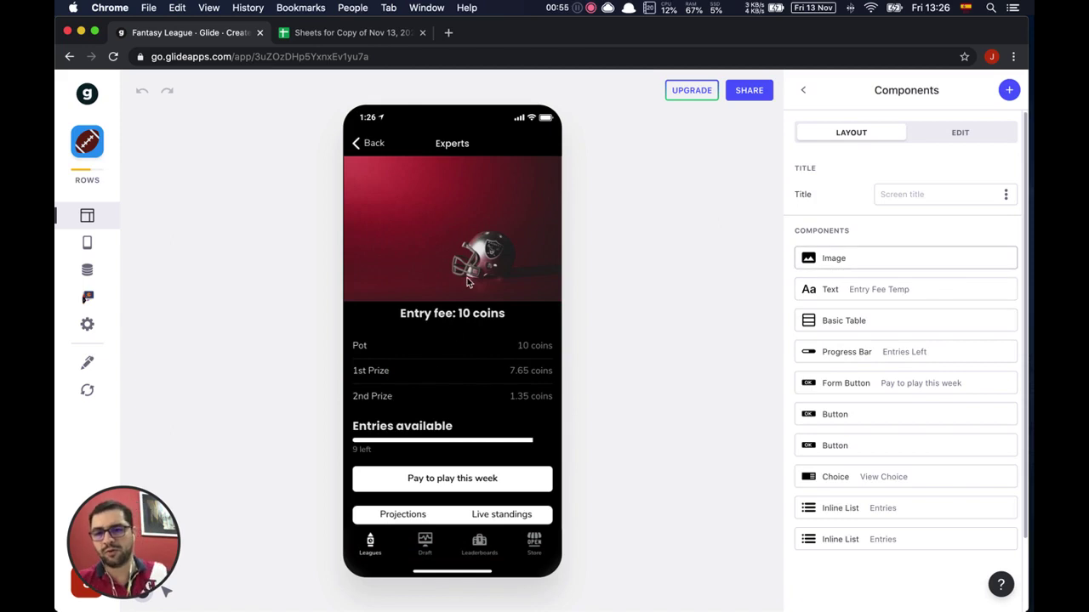
scroll(476, 357, down, 1)
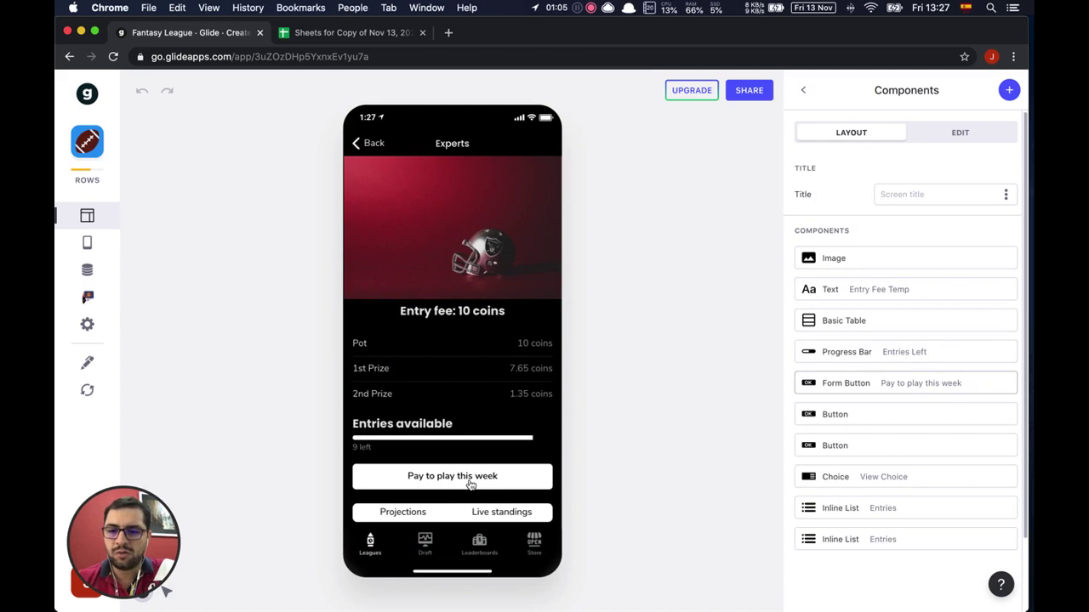
click(403, 514)
scroll(408, 493, down, 1)
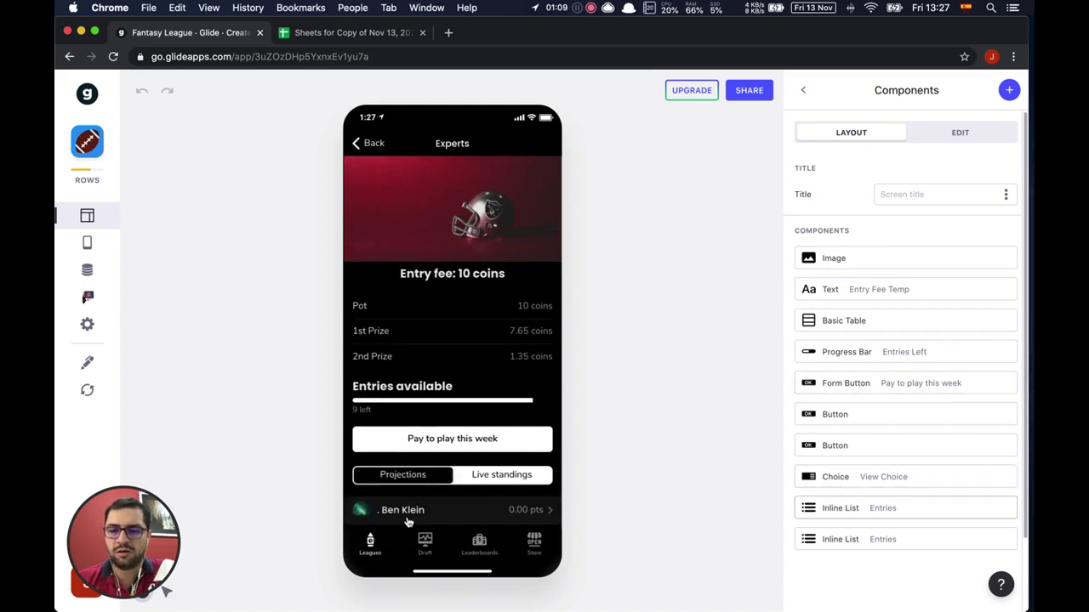
click(499, 476)
click(423, 479)
Pay and submit the 10-coin Experts entry, then confirm the profile bank shows 88.00 coins.
click(443, 435)
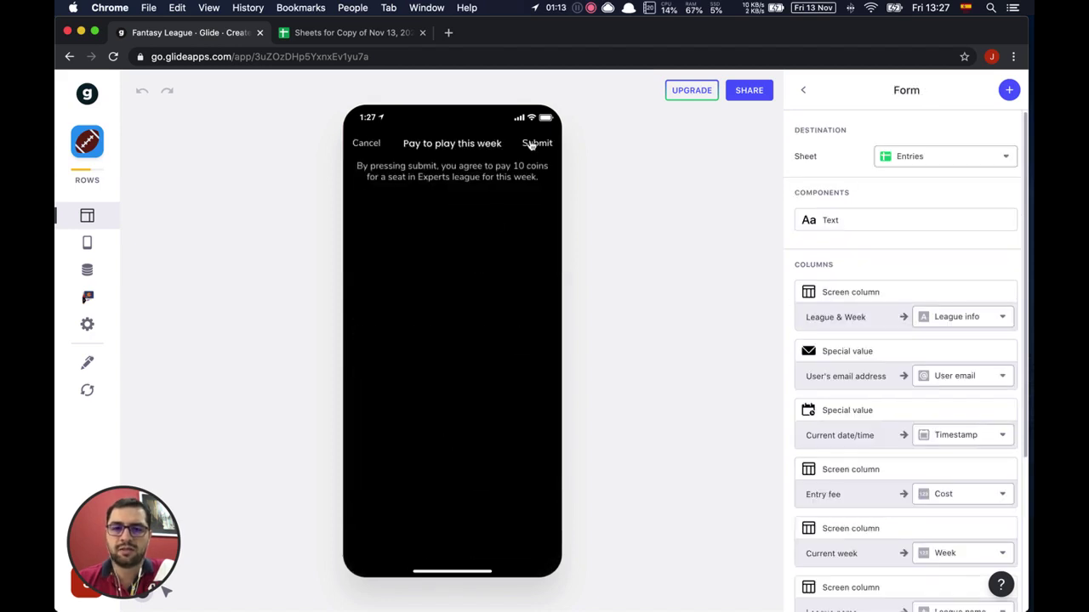
click(532, 144)
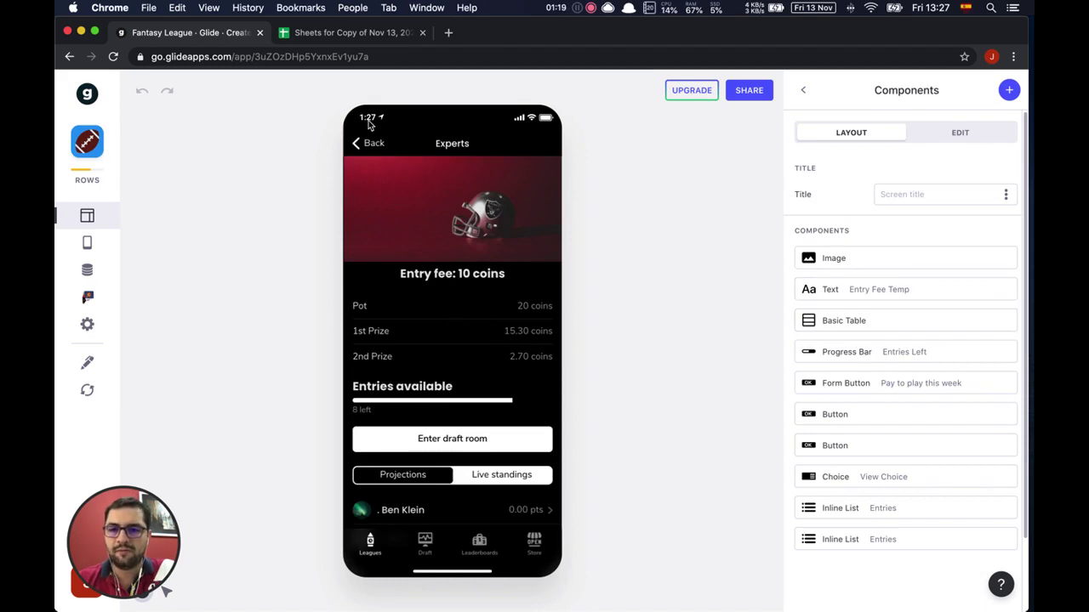
click(369, 145)
click(364, 145)
click(399, 248)
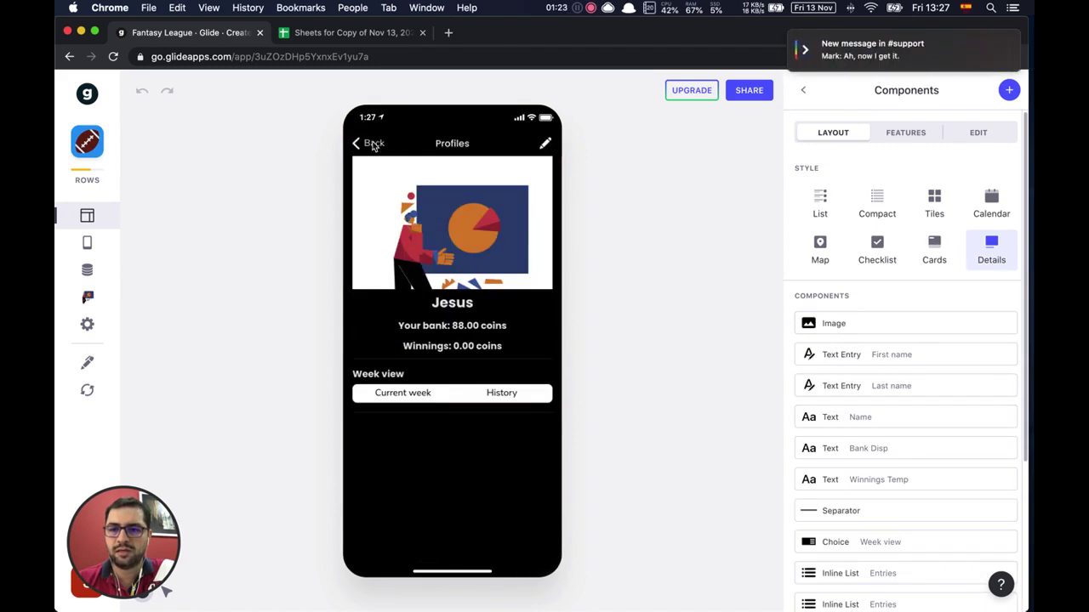
click(374, 145)
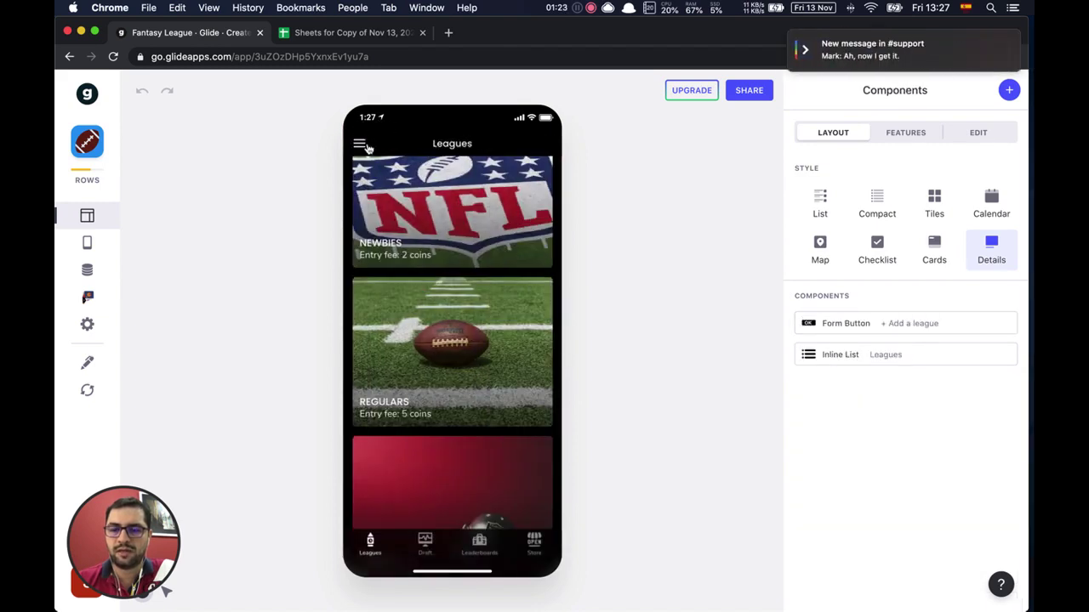
click(438, 475)
scroll(442, 428, down, 2)
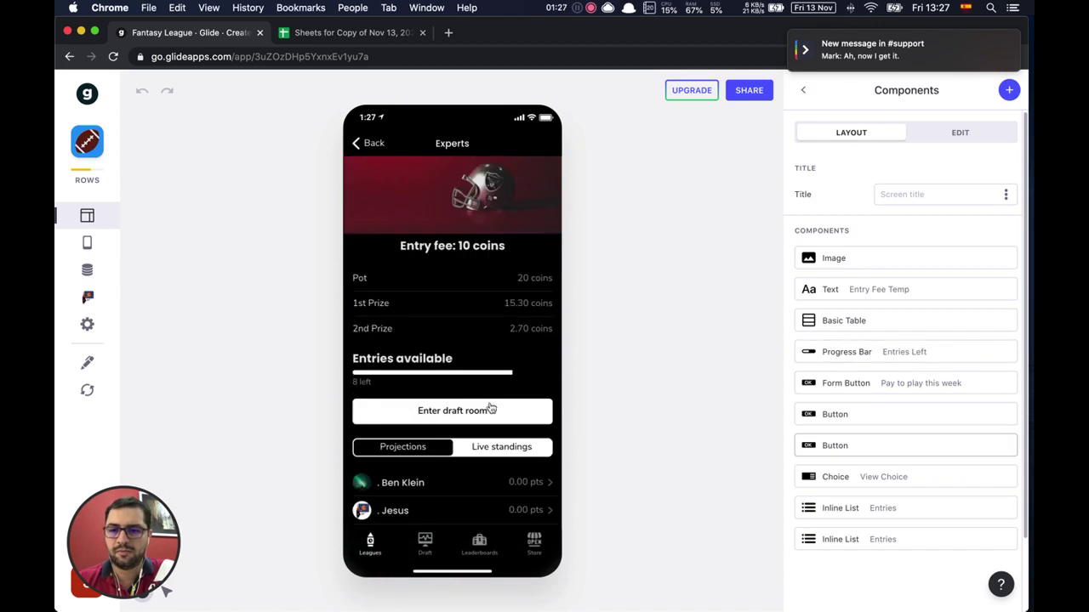
click(457, 412)
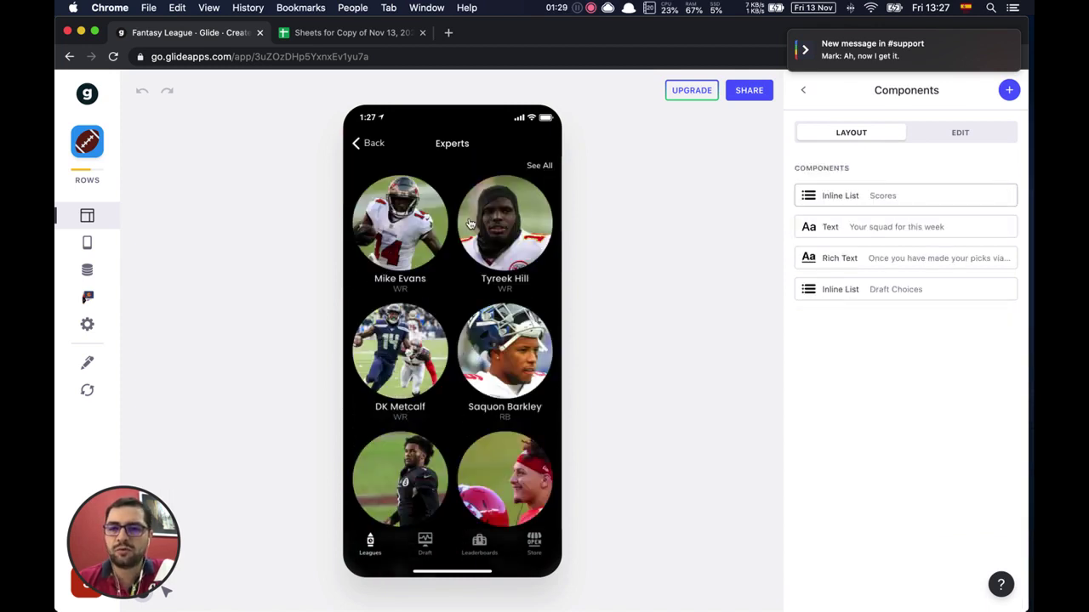
scroll(490, 322, down, 3)
scroll(490, 322, up, 3)
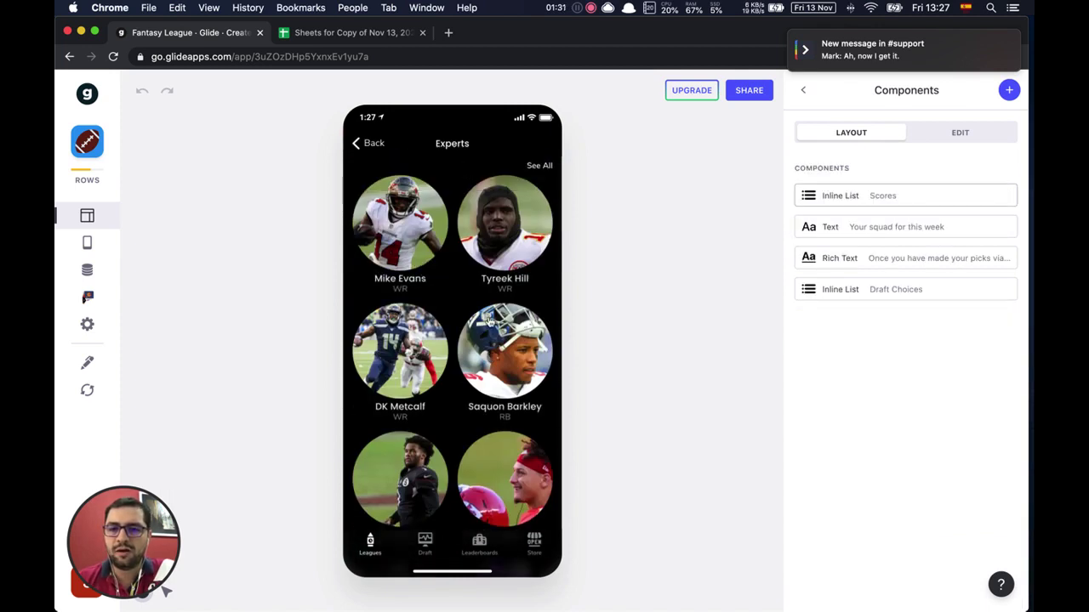
scroll(450, 292, down, 1)
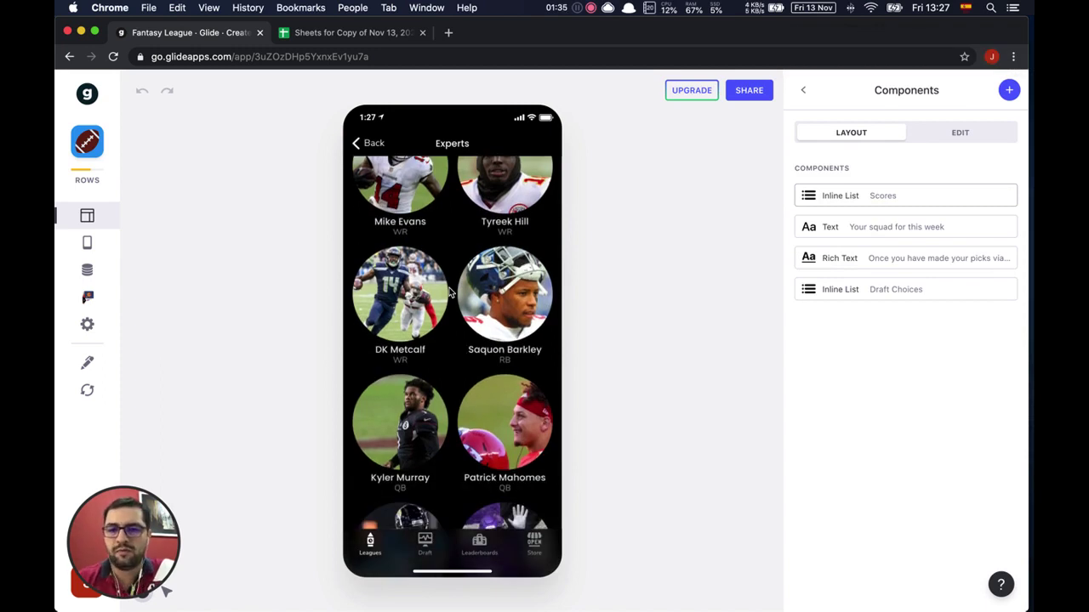
scroll(451, 291, down, 2)
scroll(451, 292, up, 4)
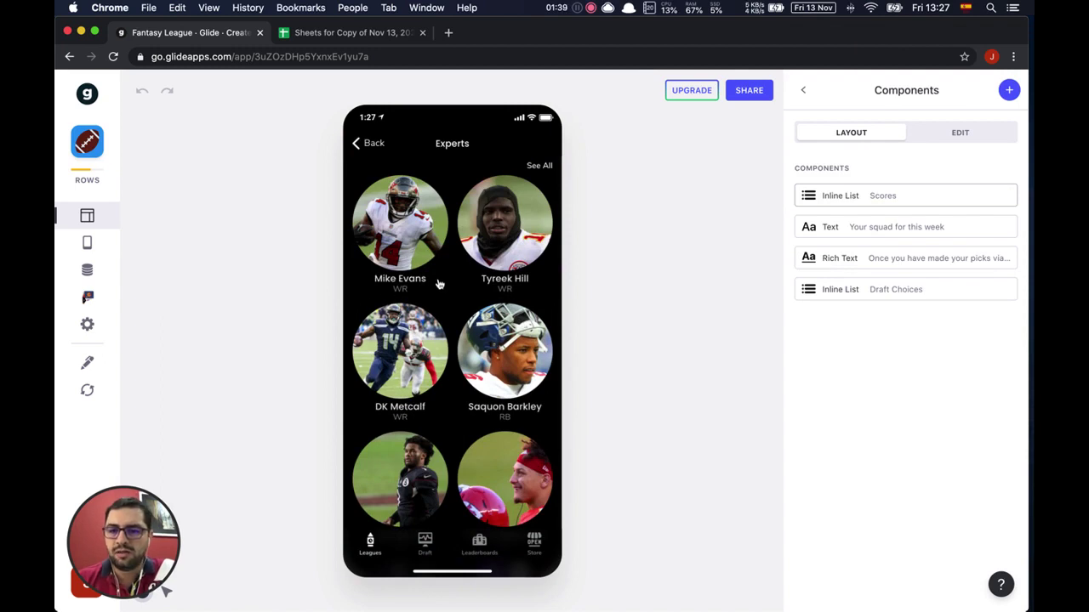
scroll(439, 284, down, 2)
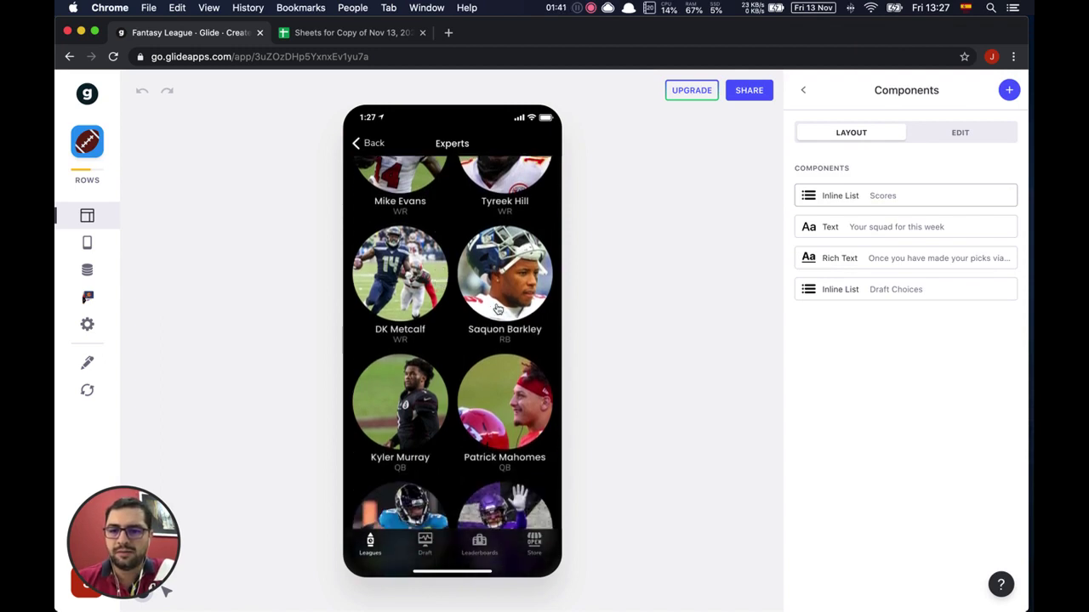
scroll(490, 308, down, 3)
scroll(500, 251, up, 1)
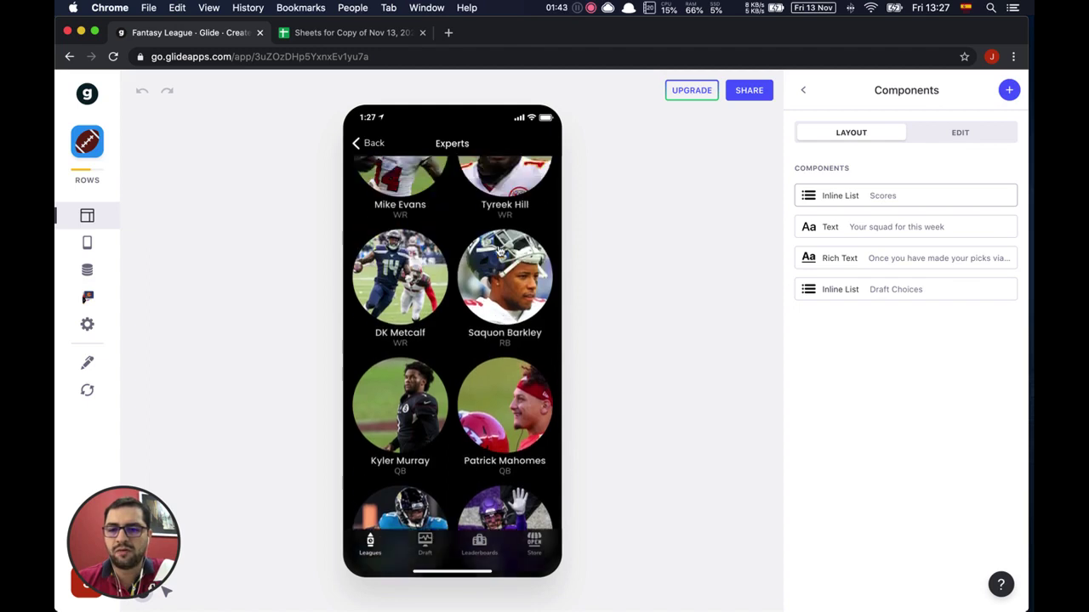
scroll(501, 250, down, 3)
scroll(431, 330, up, 1)
scroll(431, 330, up, 6)
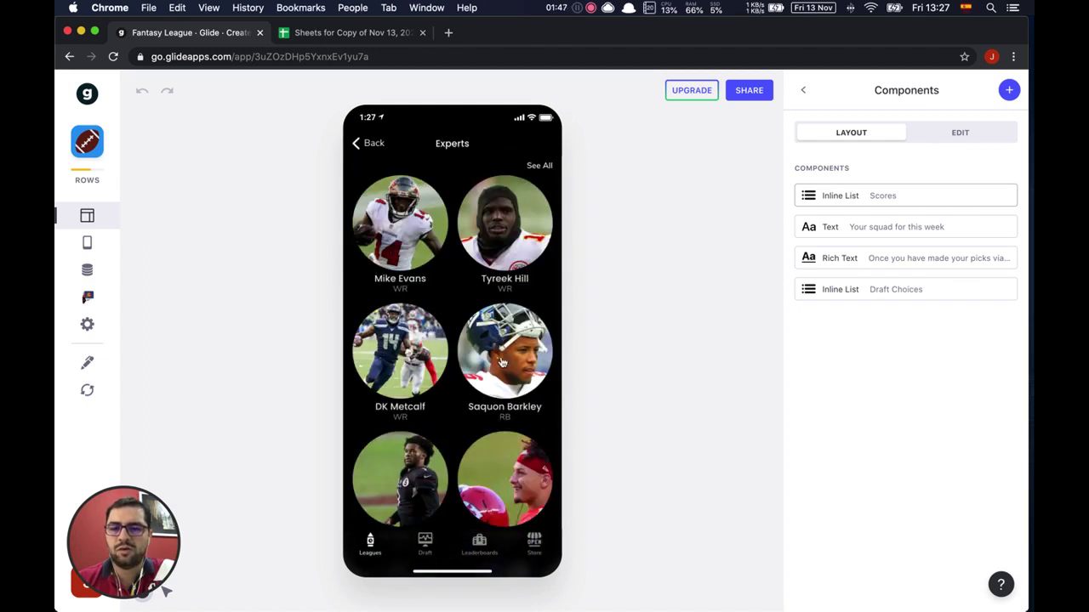
mouse_move(913, 290)
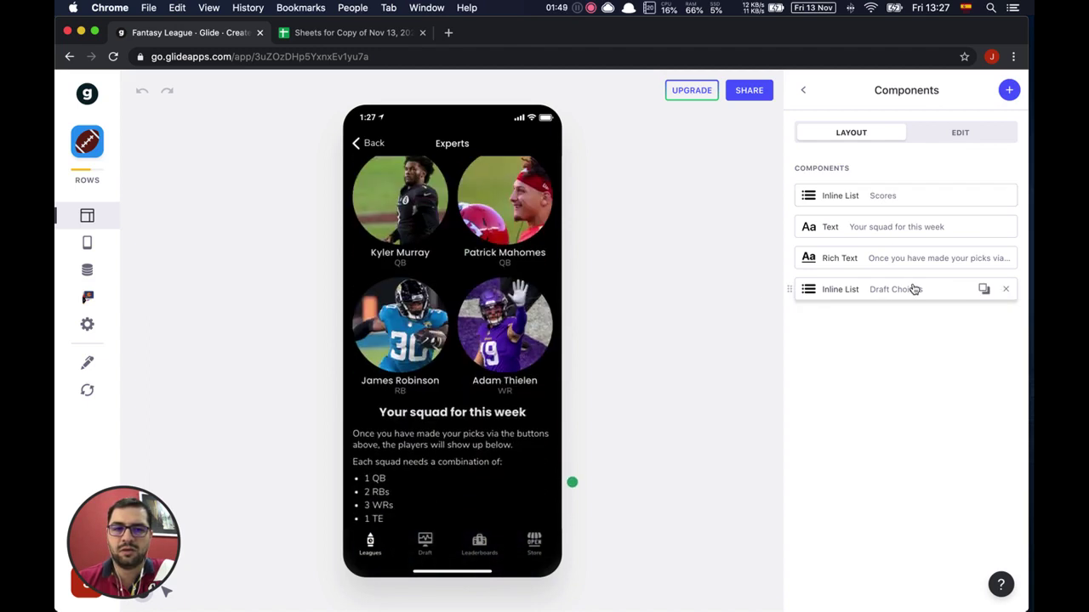
Review the Scores Inline List settings, including the Features tab's Add to roster action.
click(888, 203)
scroll(911, 409, down, 6)
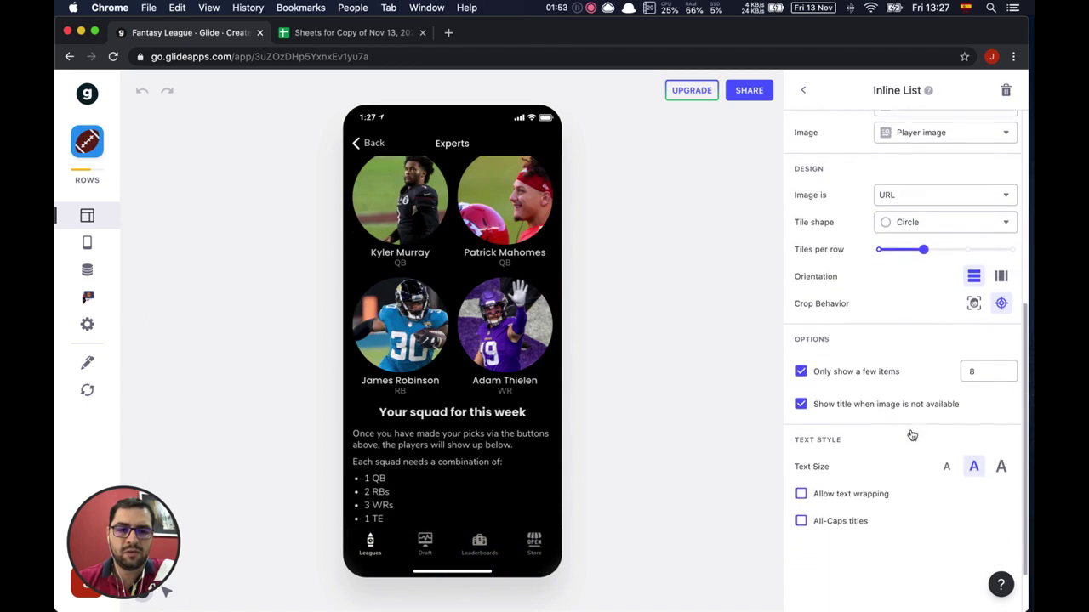
scroll(923, 281, up, 5)
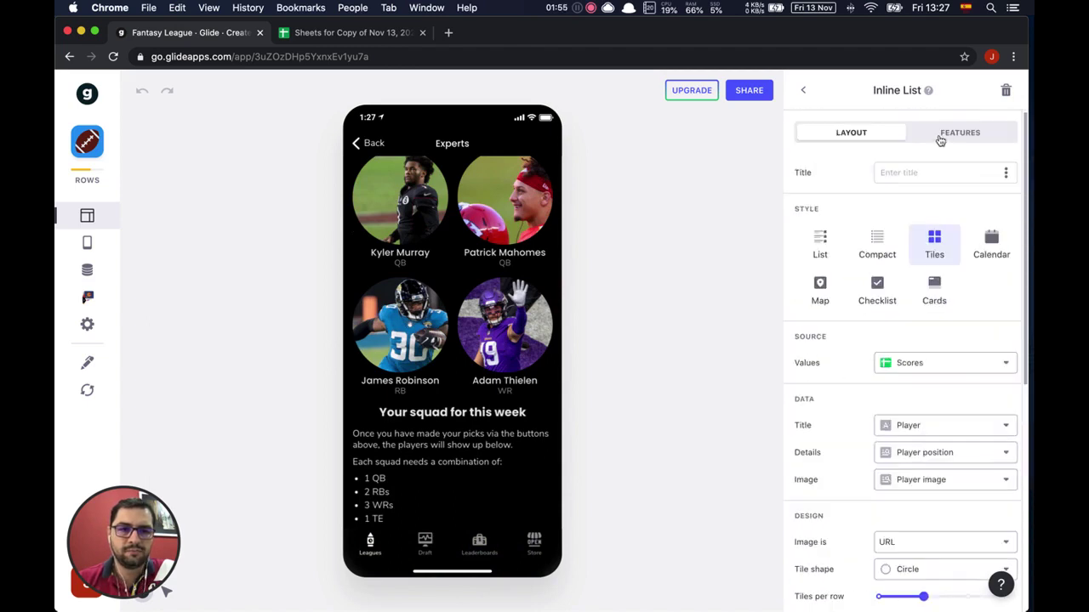
click(951, 135)
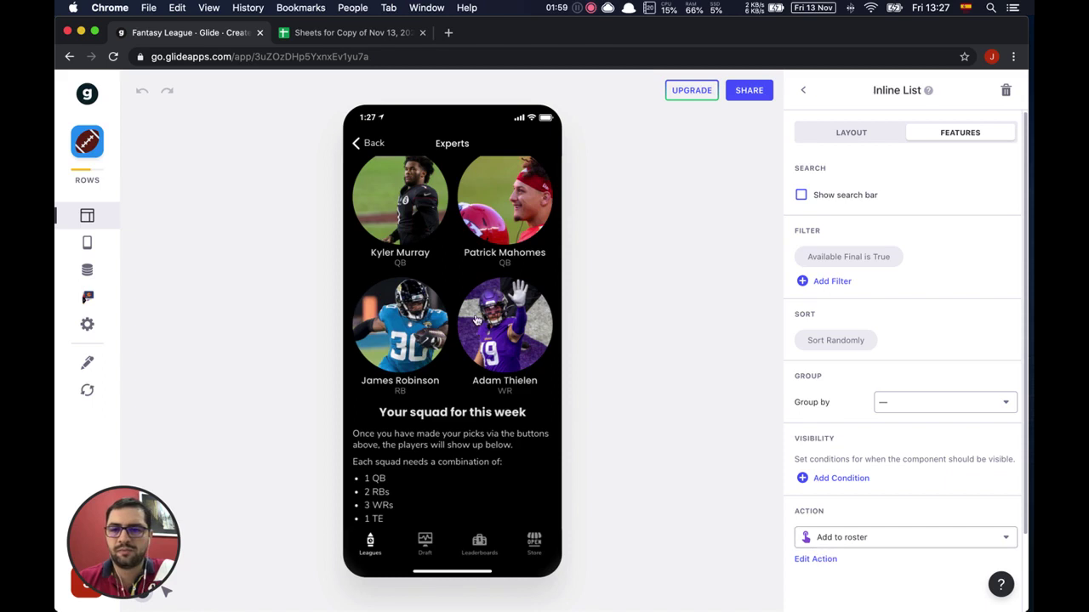
scroll(476, 320, up, 4)
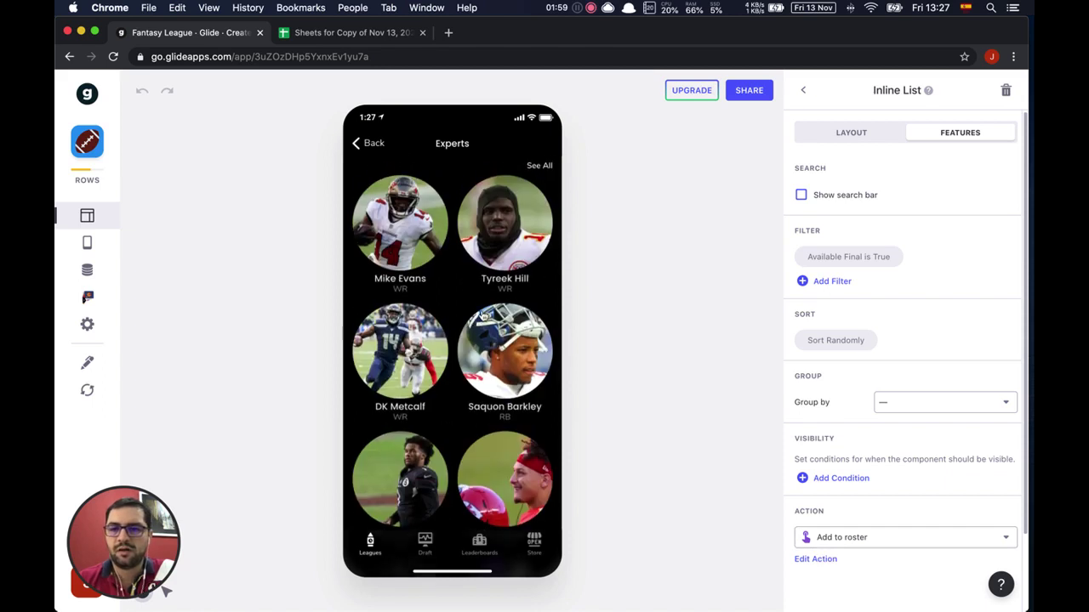
Draft Tyreek Hill, Stefon Diggs and another expert pick into the weekly squad.
click(513, 230)
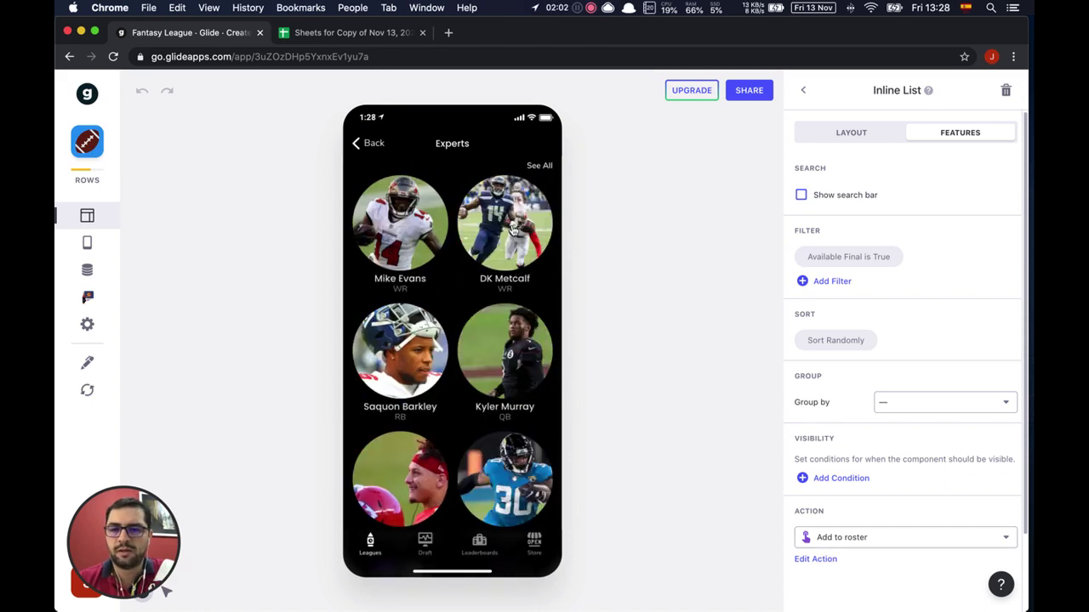
click(451, 340)
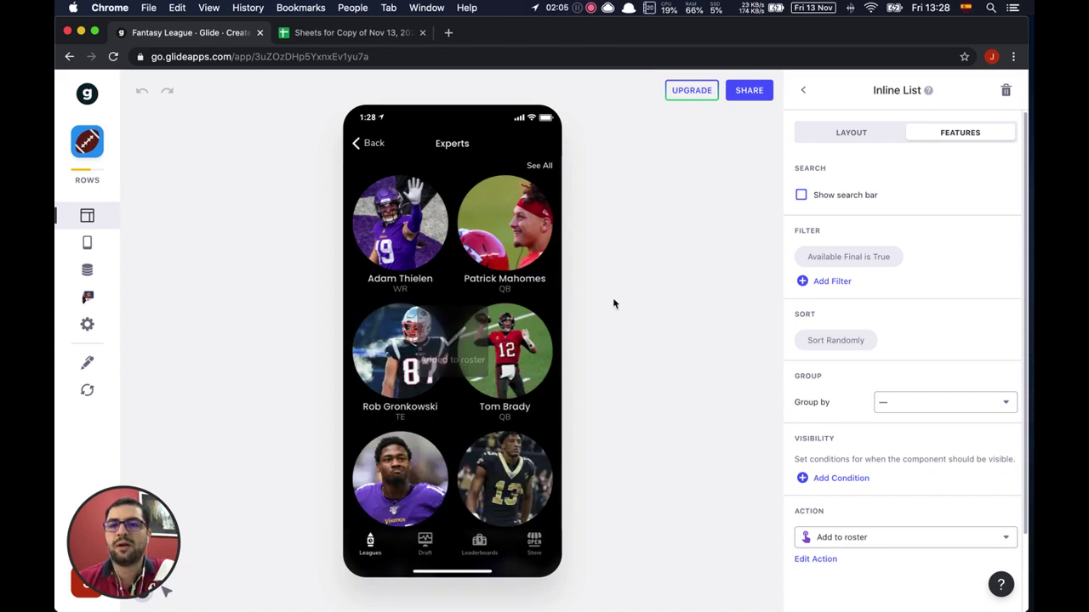
scroll(452, 340, down, 5)
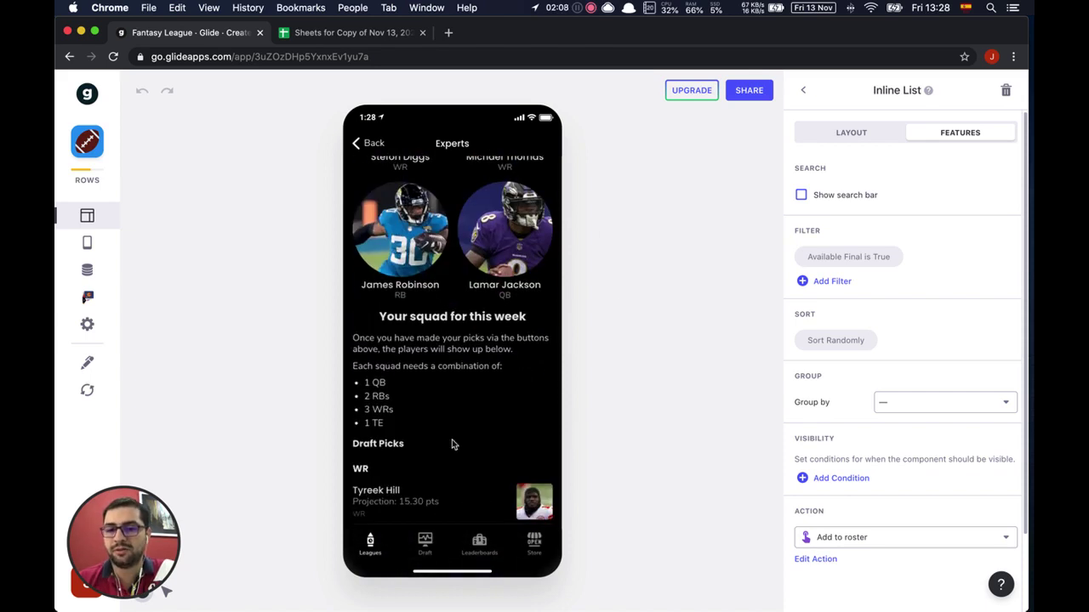
scroll(417, 281, up, 3)
click(414, 265)
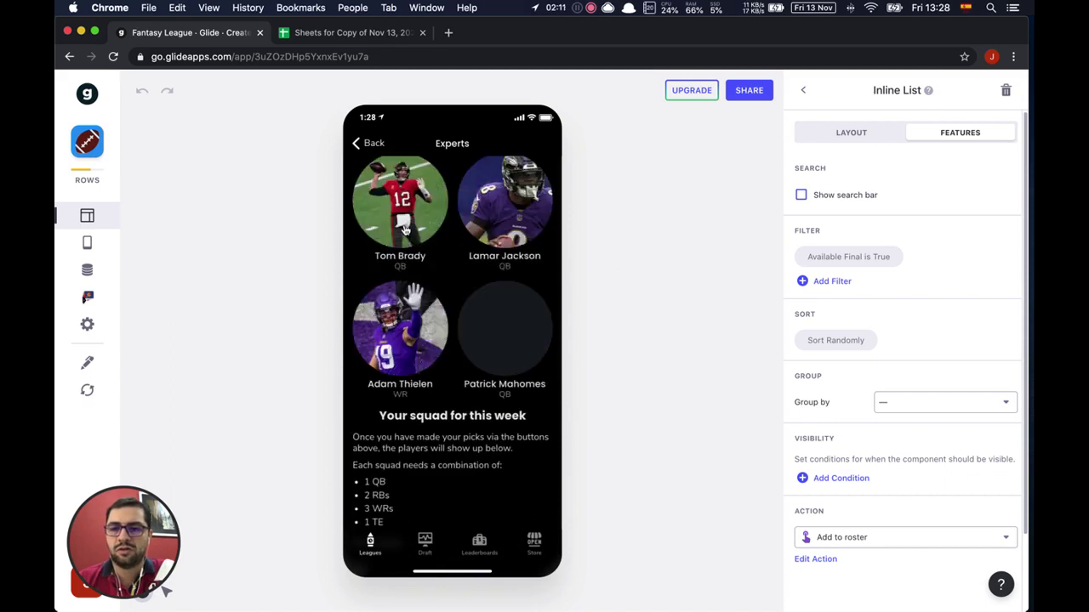
Add the remaining picks, including James Robinson, leaving only running backs available.
click(500, 209)
click(500, 210)
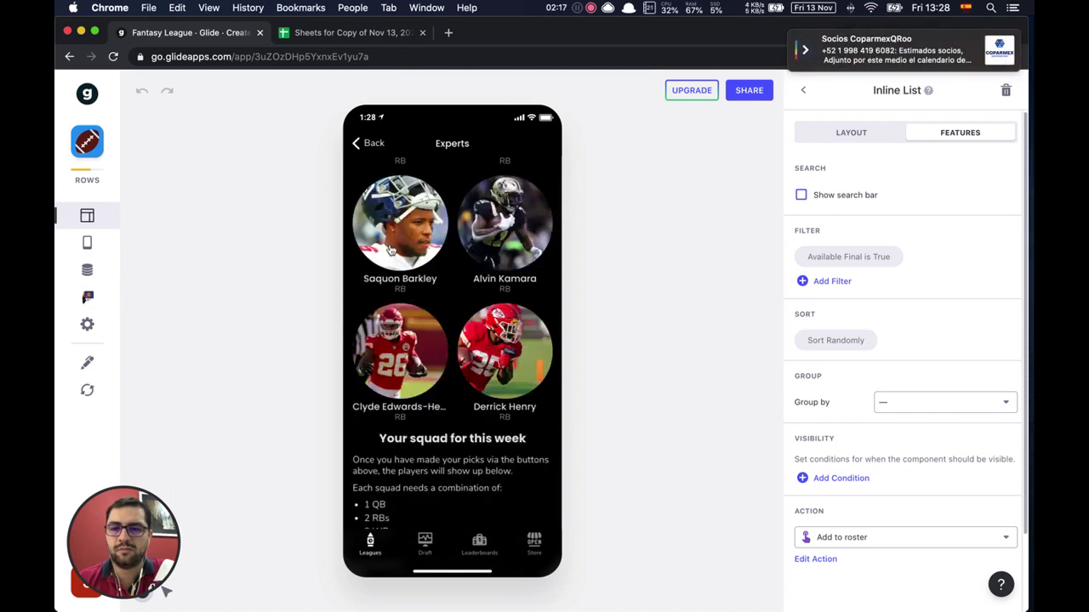
click(457, 368)
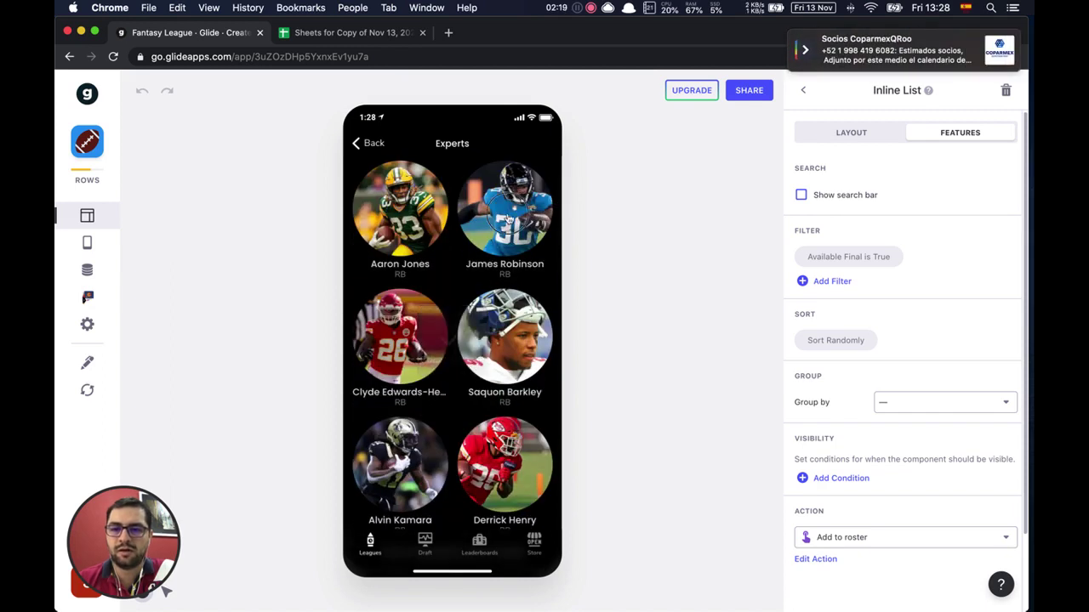
click(508, 220)
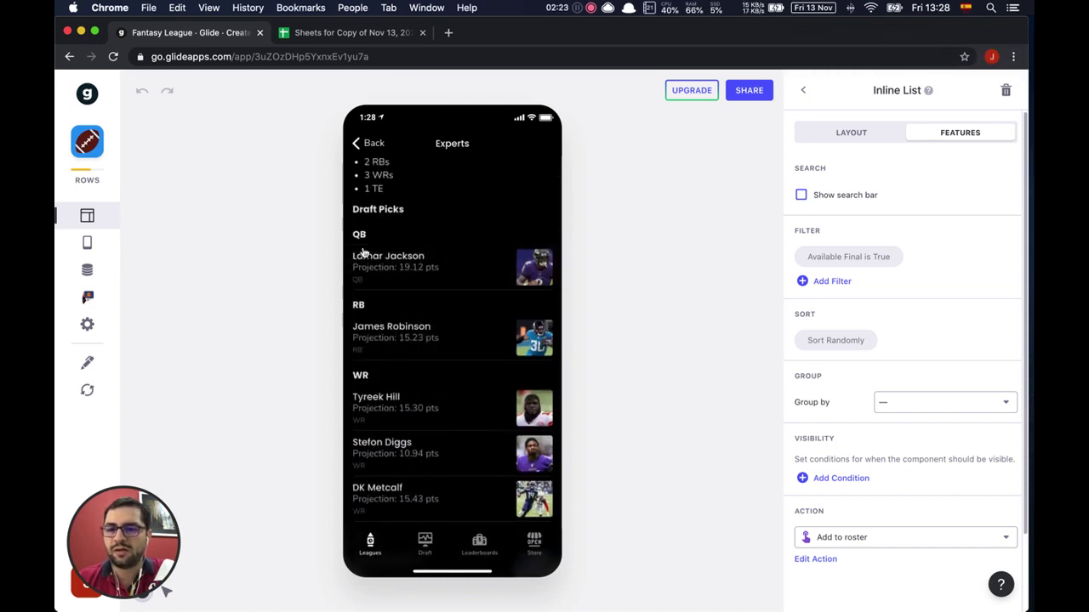
scroll(406, 347, down, 2)
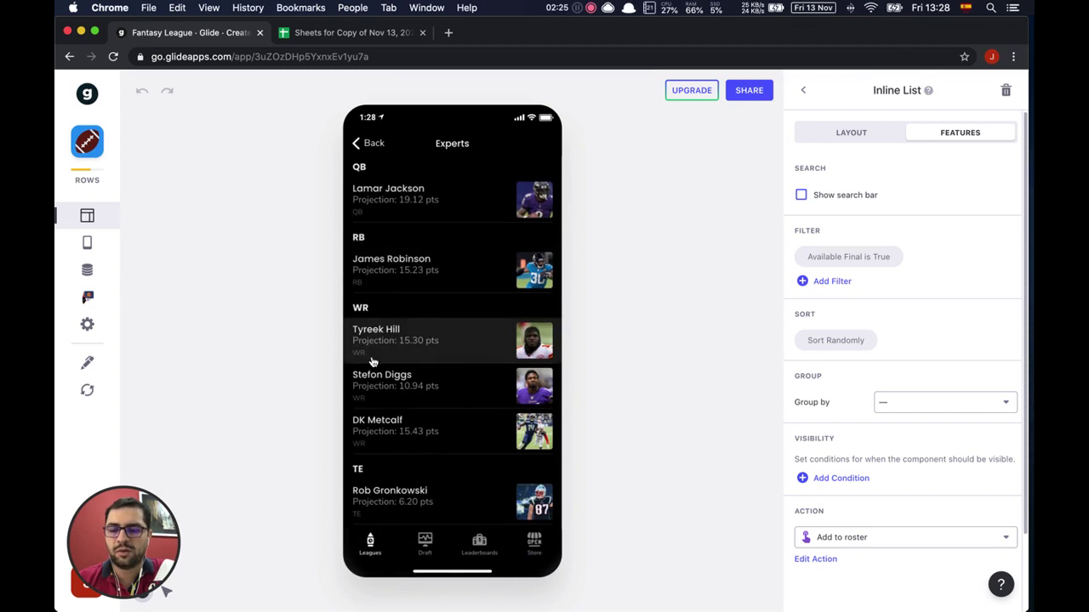
scroll(496, 443, up, 5)
scroll(454, 340, down, 10)
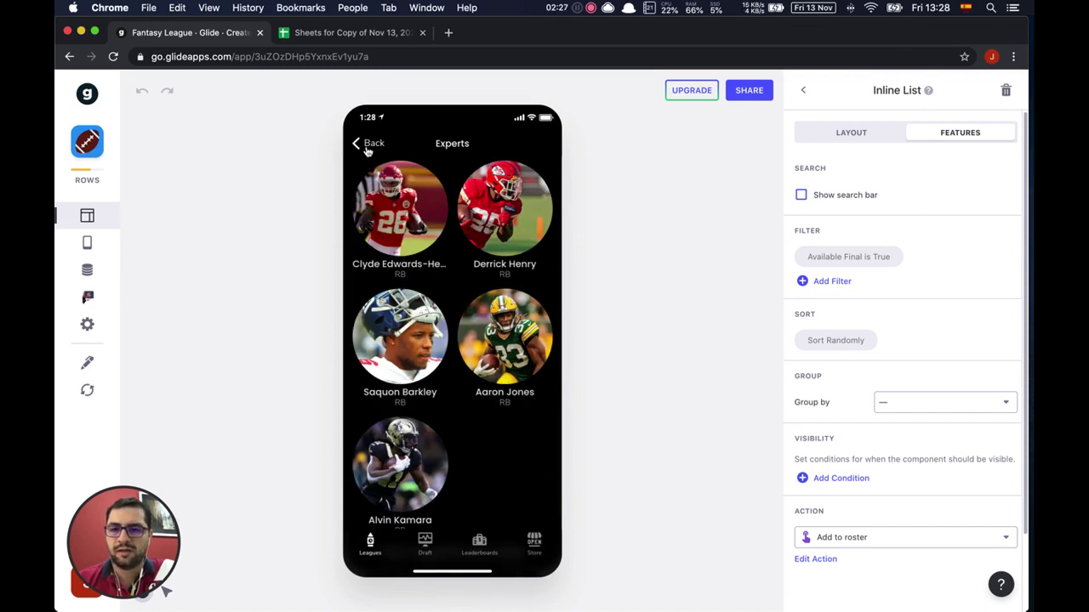
click(816, 559)
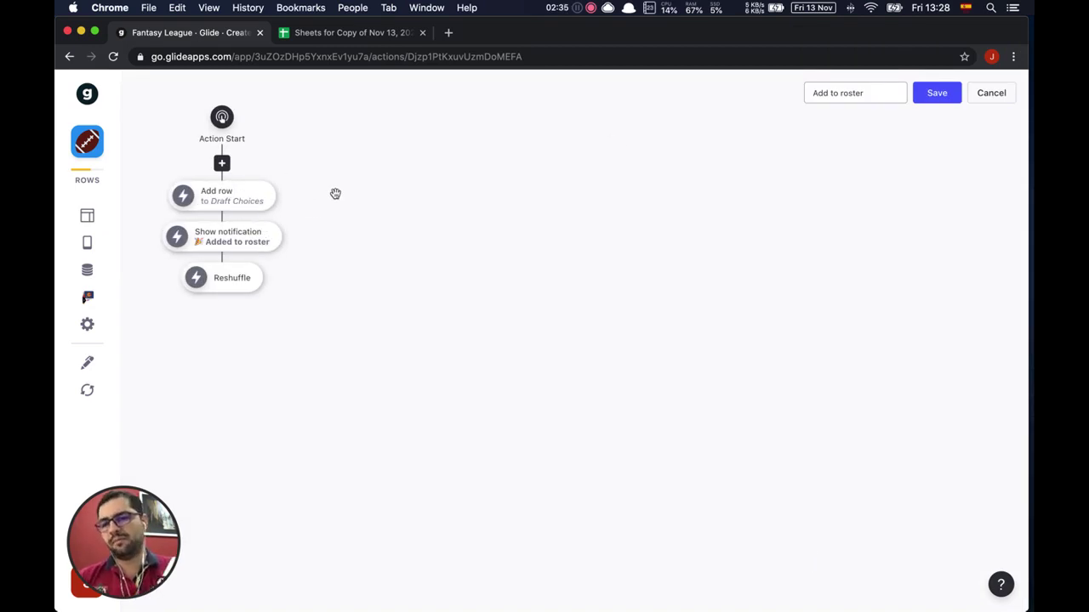
click(991, 93)
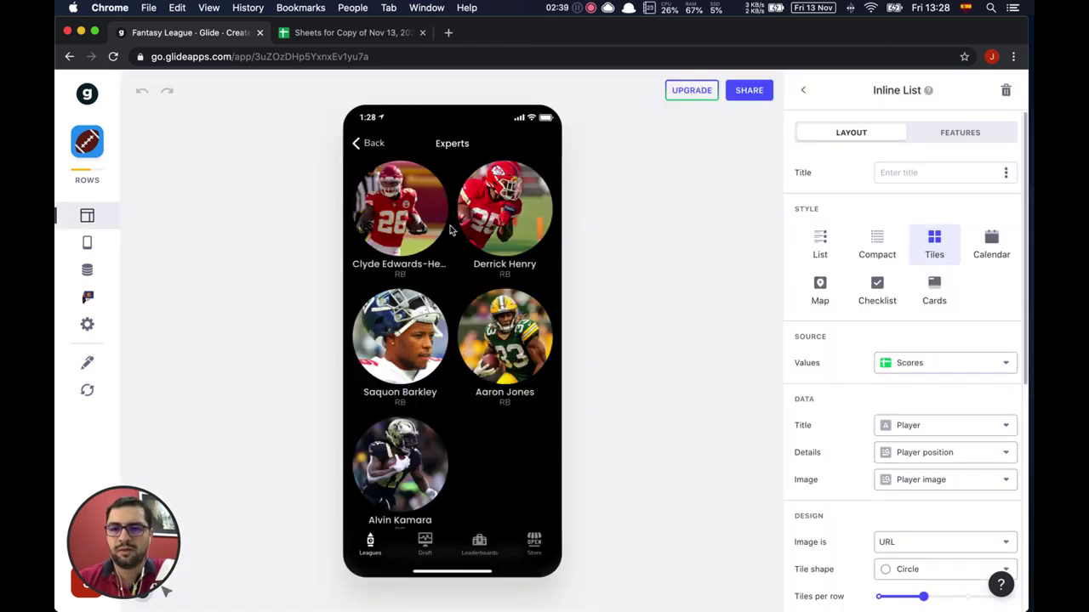
click(426, 546)
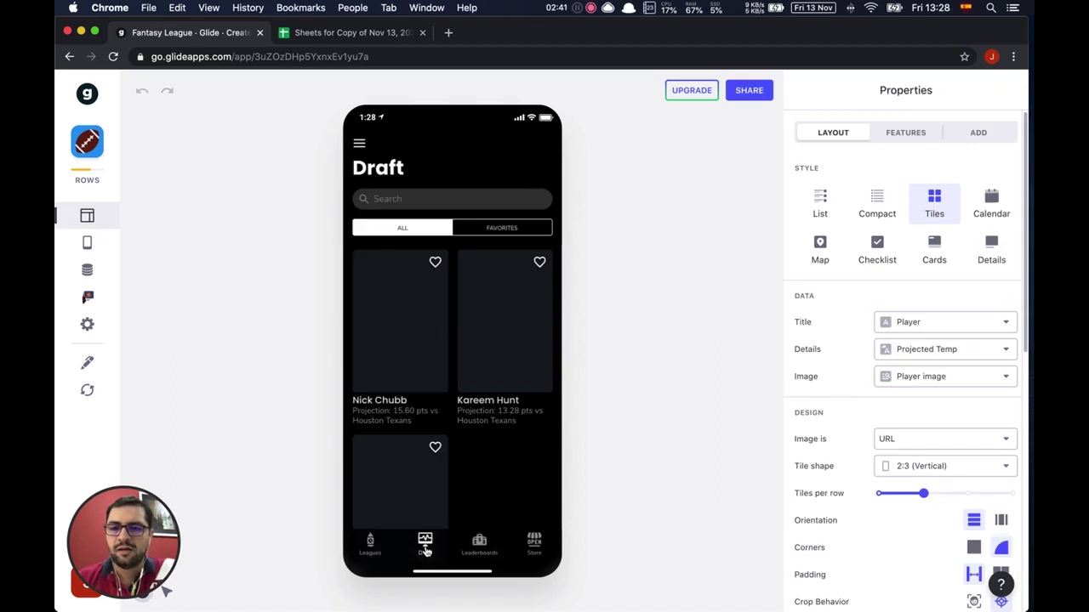
click(496, 302)
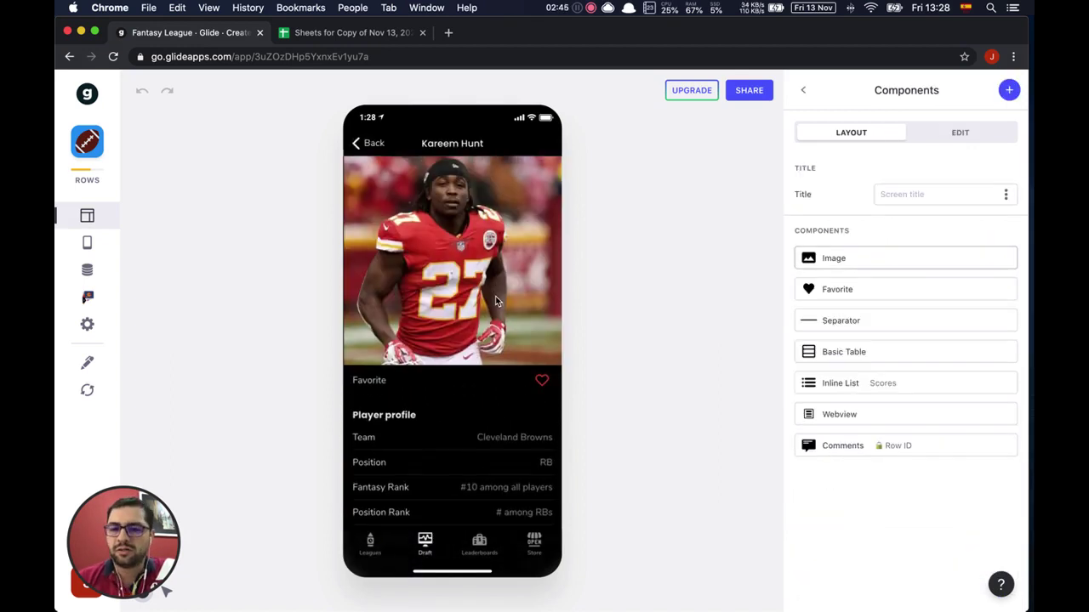
scroll(501, 293, down, 2)
scroll(536, 286, down, 2)
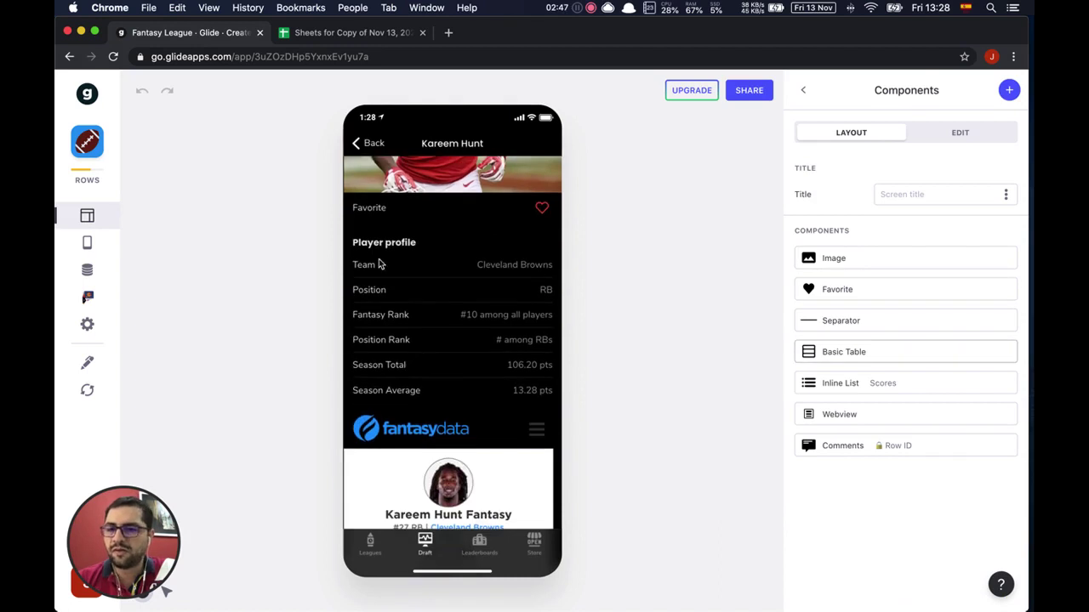
scroll(469, 351, down, 4)
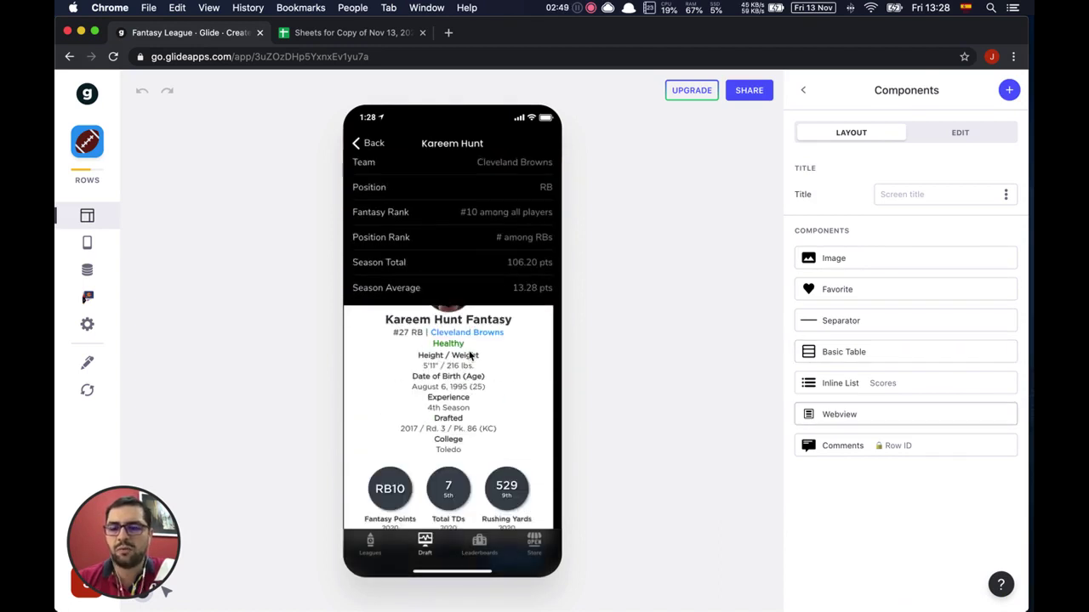
scroll(457, 405, down, 5)
scroll(456, 406, down, 10)
scroll(455, 405, down, 10)
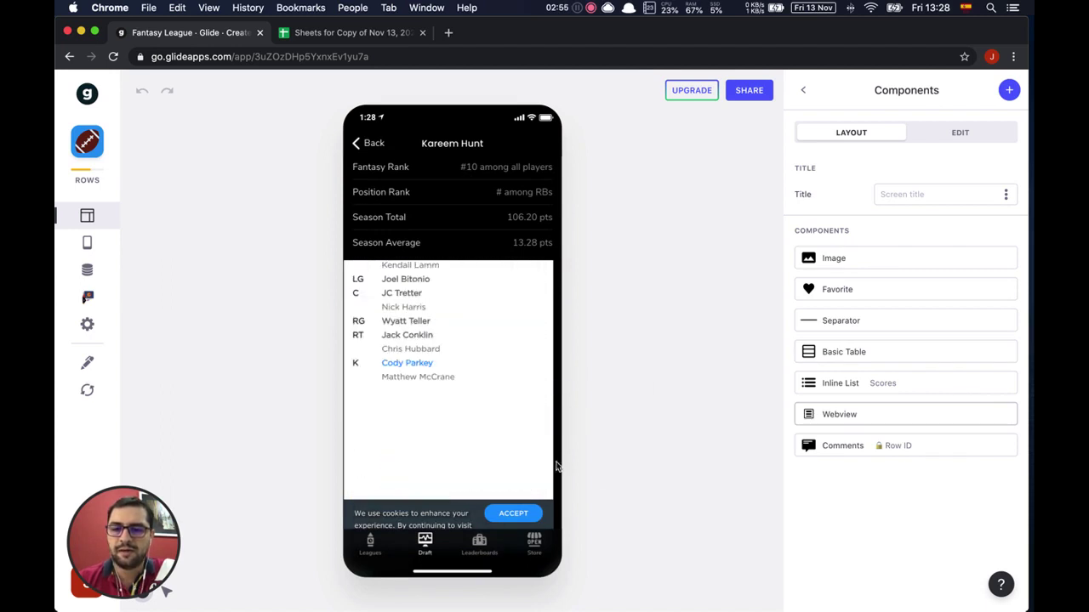
click(474, 549)
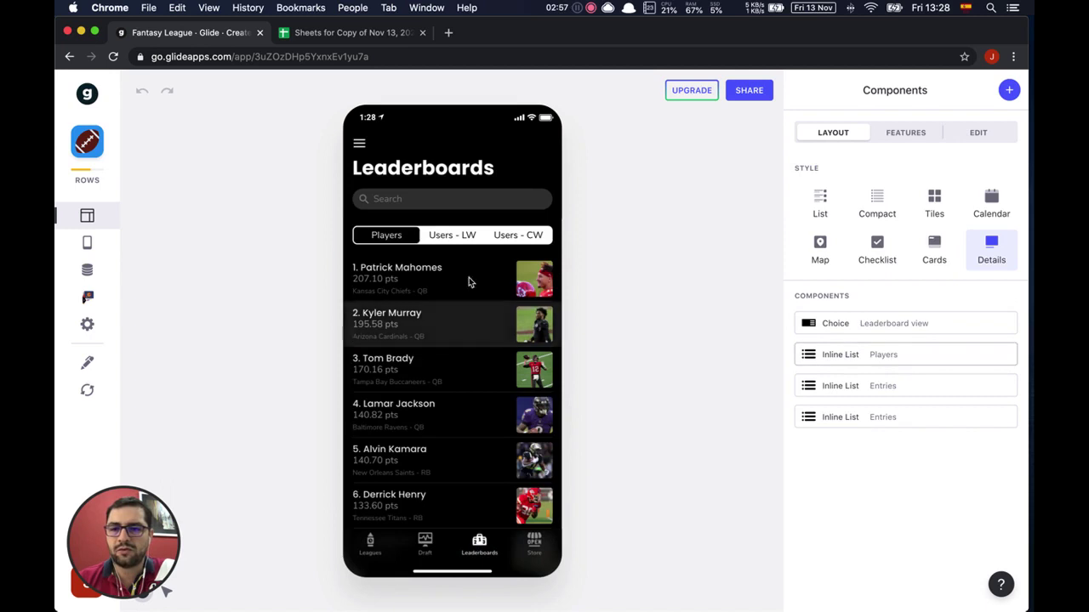
Review Patrick Mahomes's bio, week-by-week points history and upcoming schedule.
scroll(414, 413, down, 10)
scroll(413, 414, up, 10)
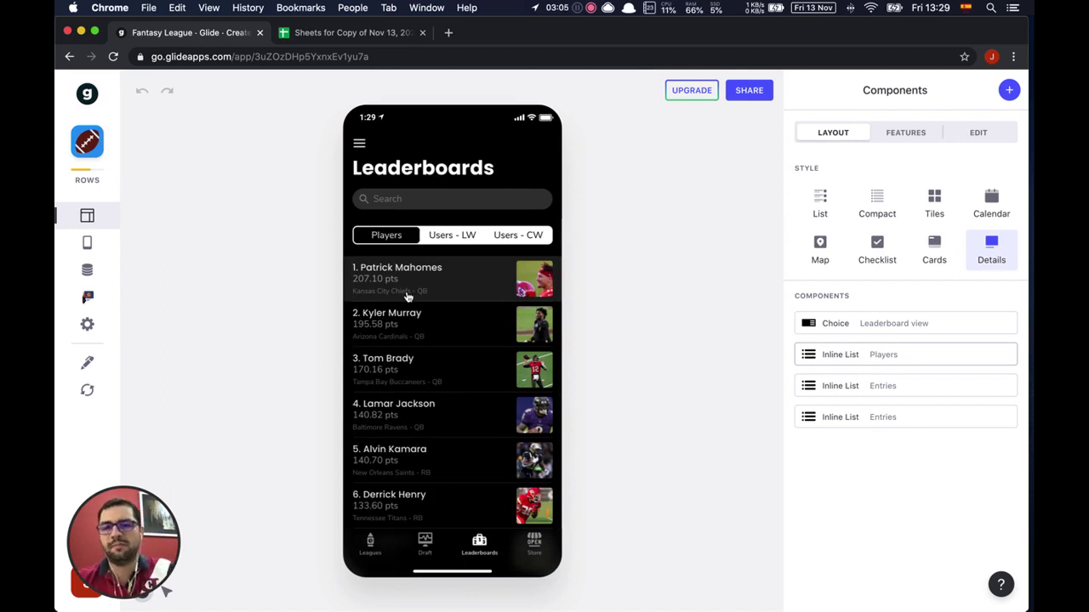
click(457, 285)
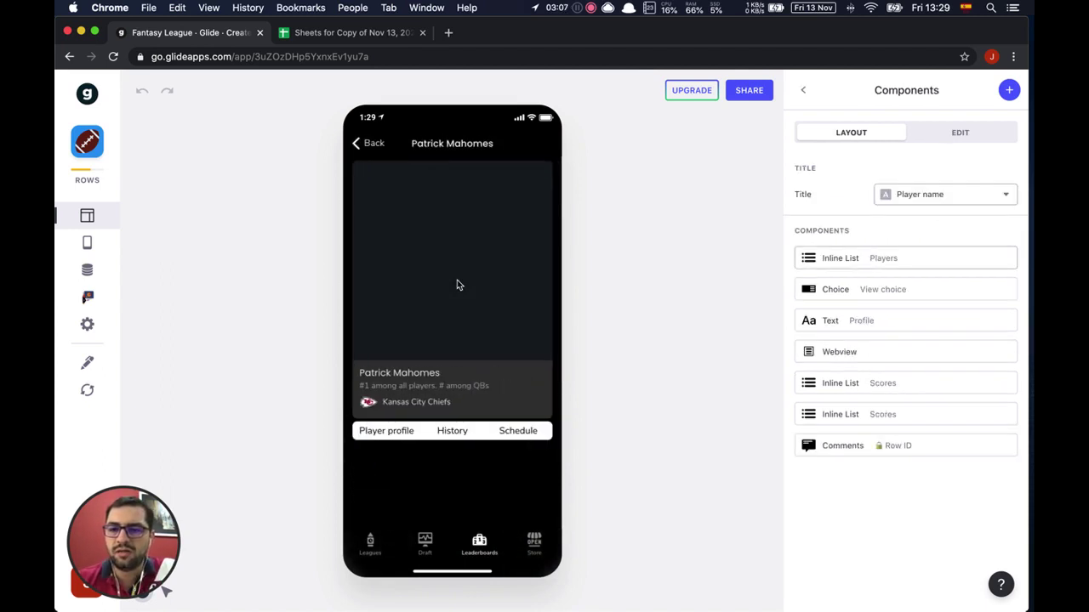
click(396, 448)
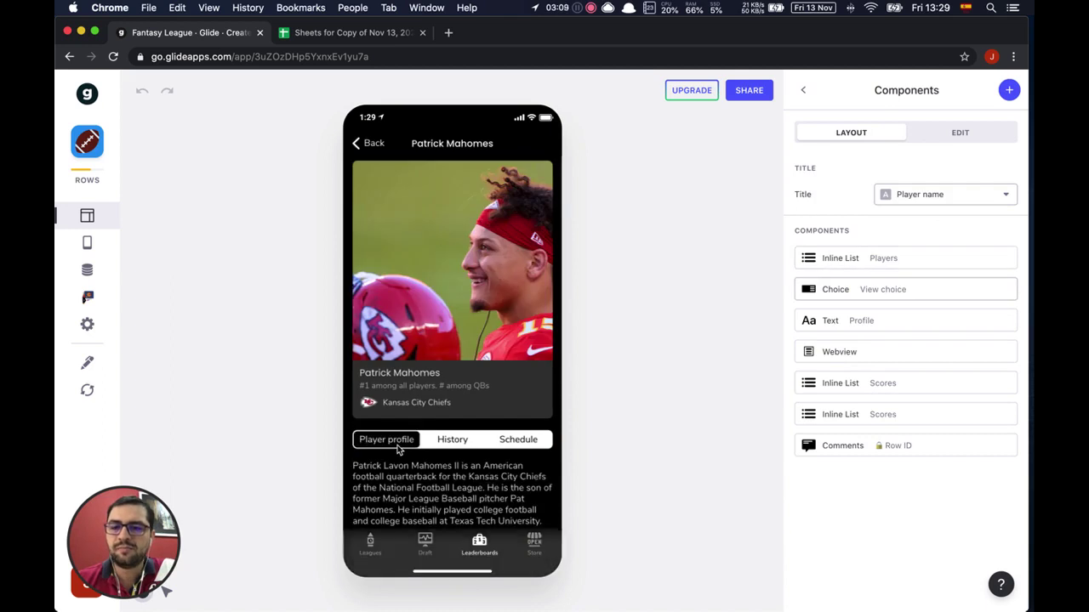
scroll(397, 446, down, 3)
click(446, 303)
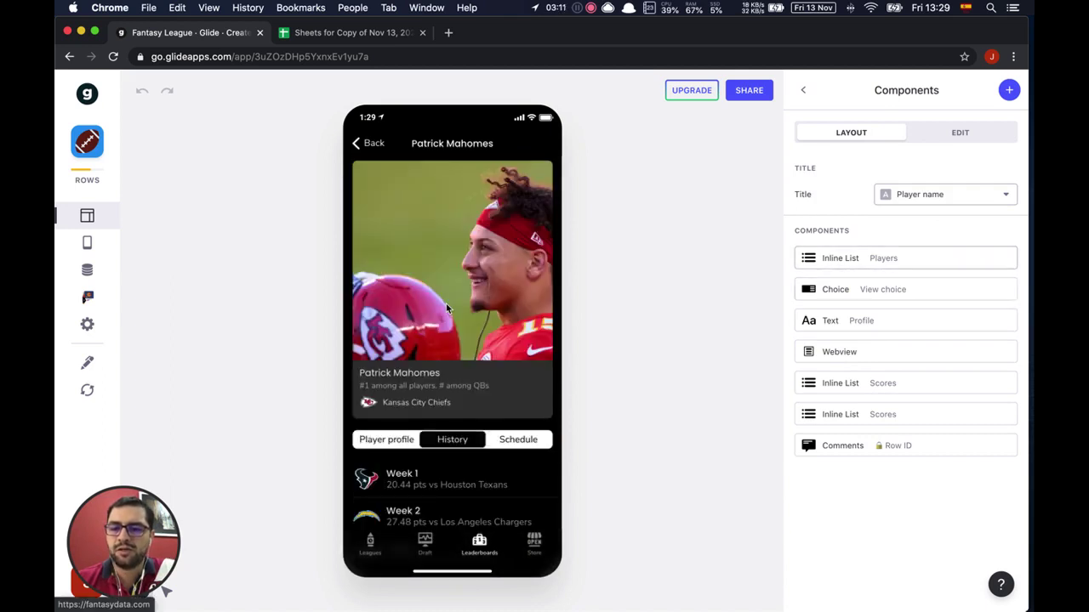
scroll(429, 341, down, 3)
scroll(417, 437, down, 3)
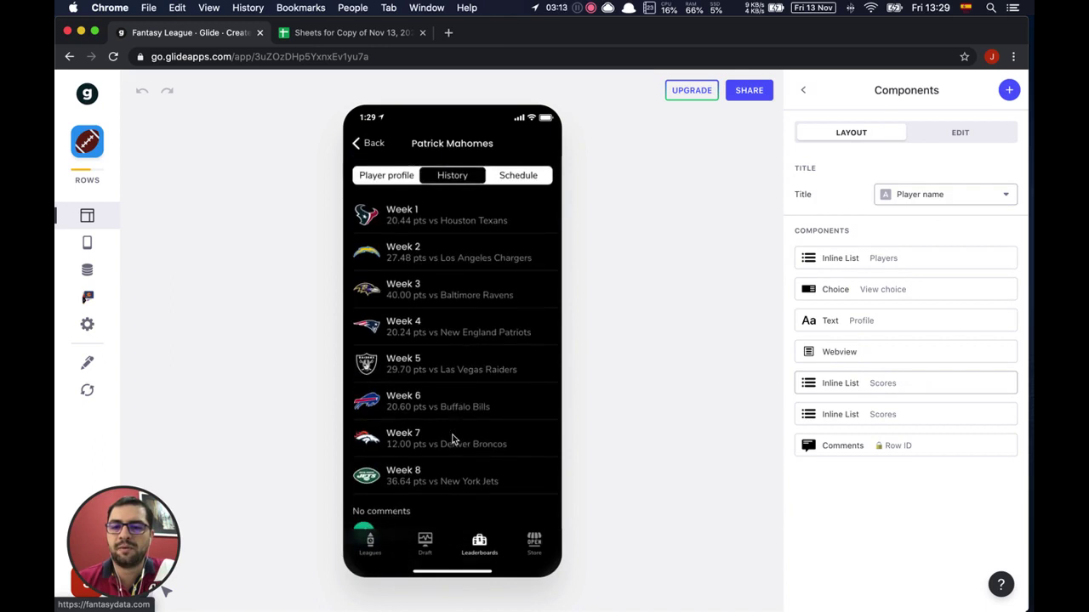
scroll(507, 352, up, 3)
click(511, 291)
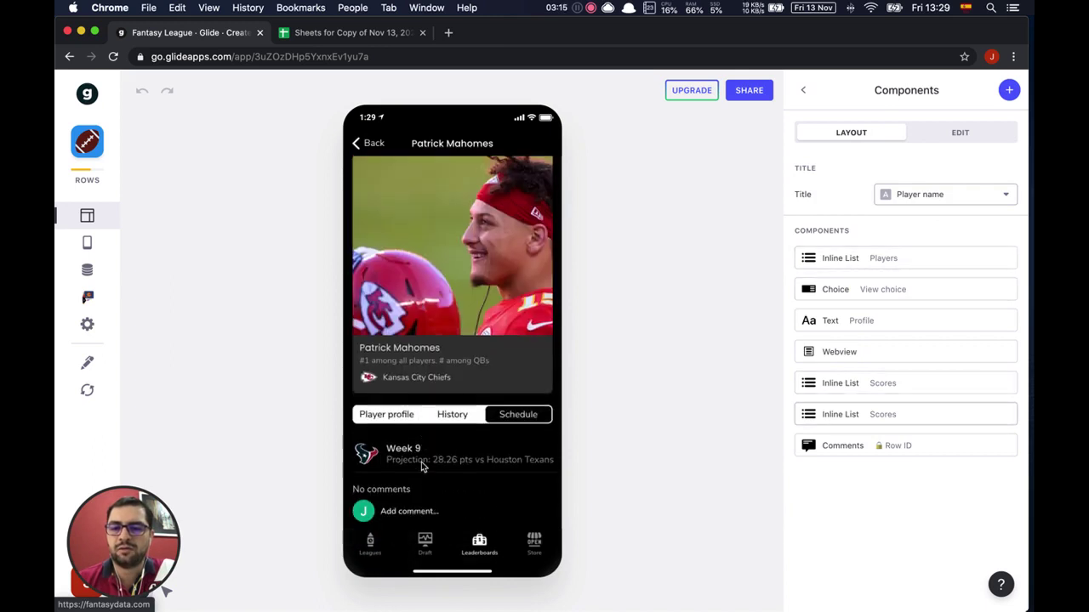
Back on Leaderboards, toggle Users - LW and Users - CW, ending on current-week standings.
click(361, 142)
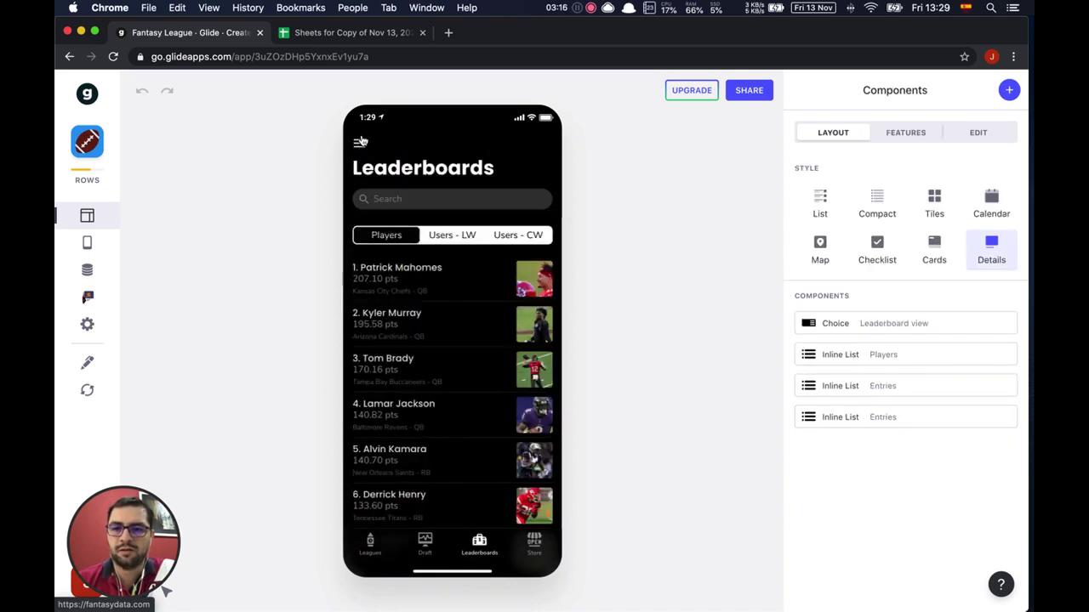
click(462, 238)
click(521, 238)
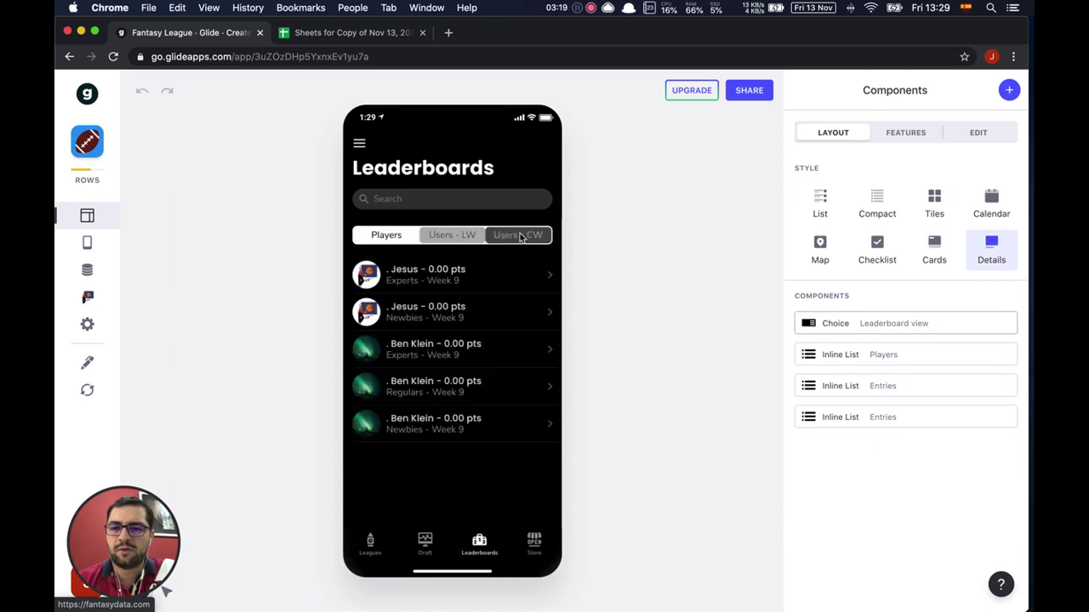
click(454, 243)
click(506, 235)
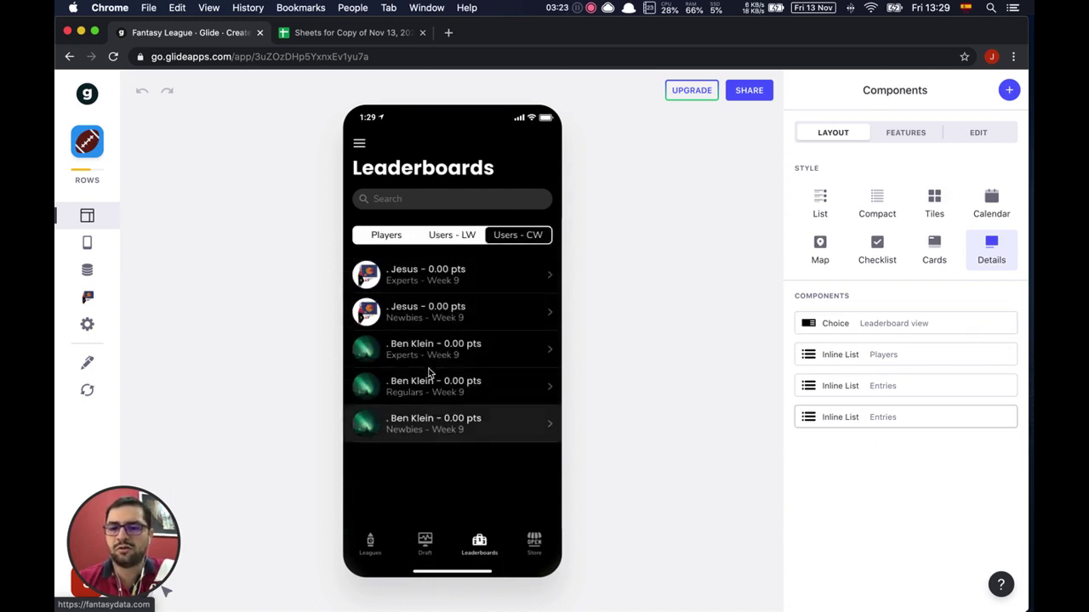
Inspect the top leaderboard user's squad roster and stats.
click(453, 271)
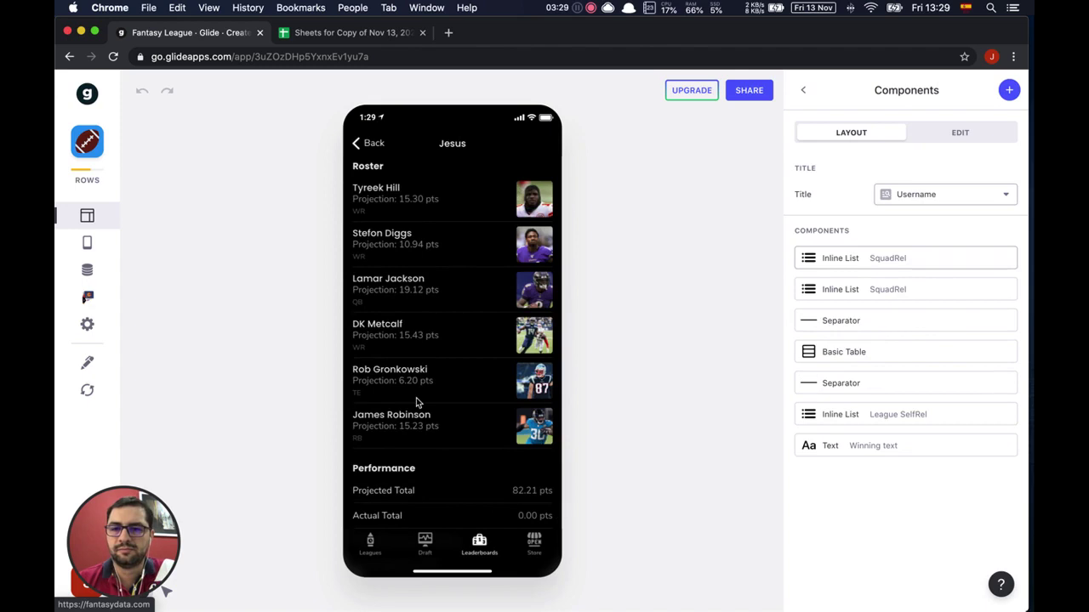
scroll(417, 398, down, 2)
scroll(417, 398, down, 1)
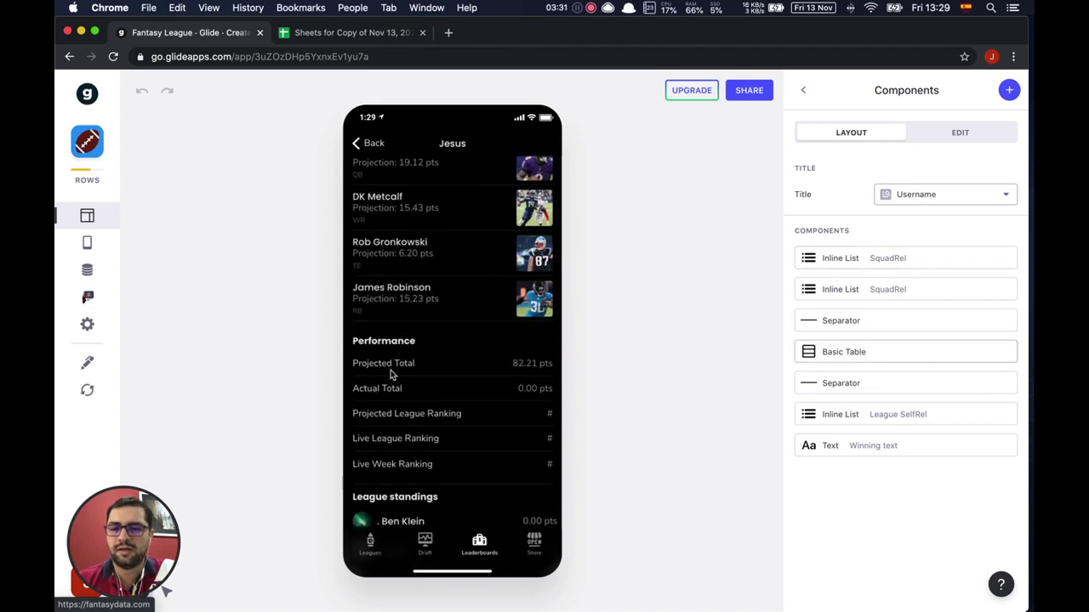
scroll(483, 458, down, 1)
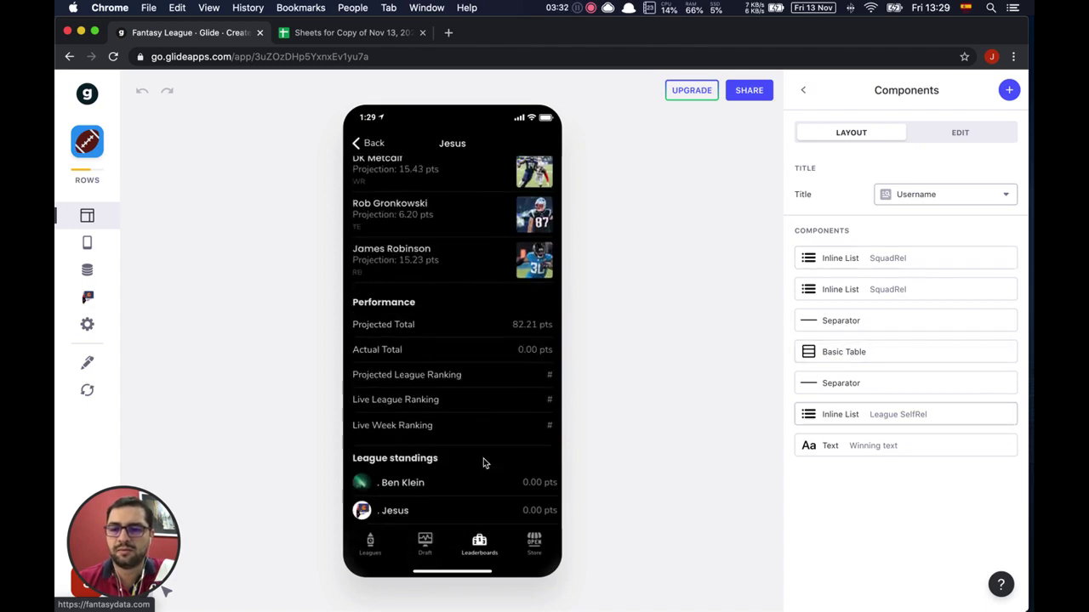
click(377, 144)
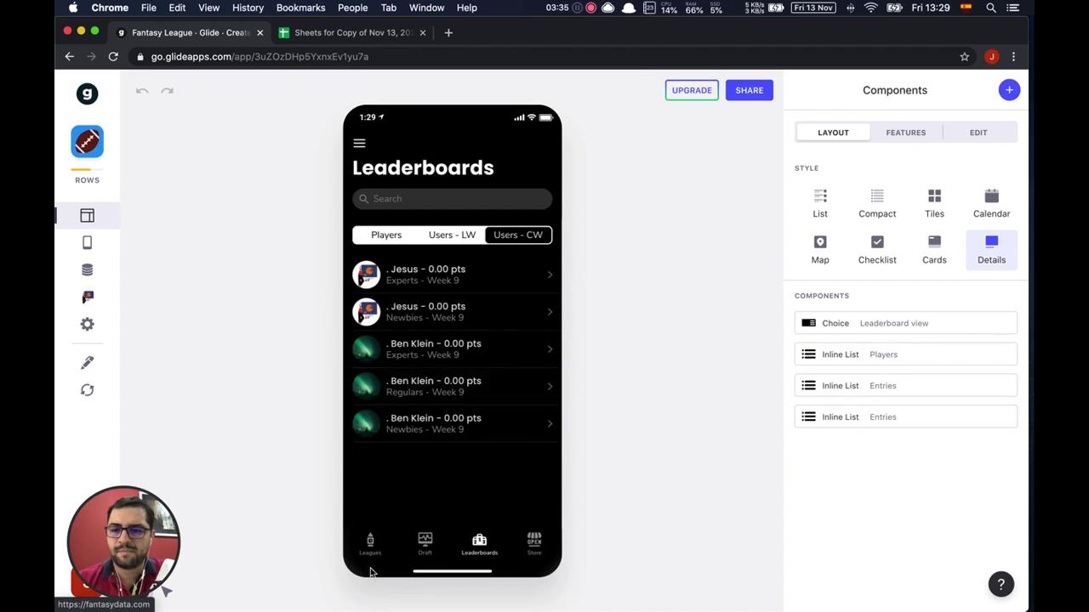
Glance at a Draft player's details and the side menu, then reach the Experts draft screen.
click(425, 544)
click(360, 142)
click(360, 143)
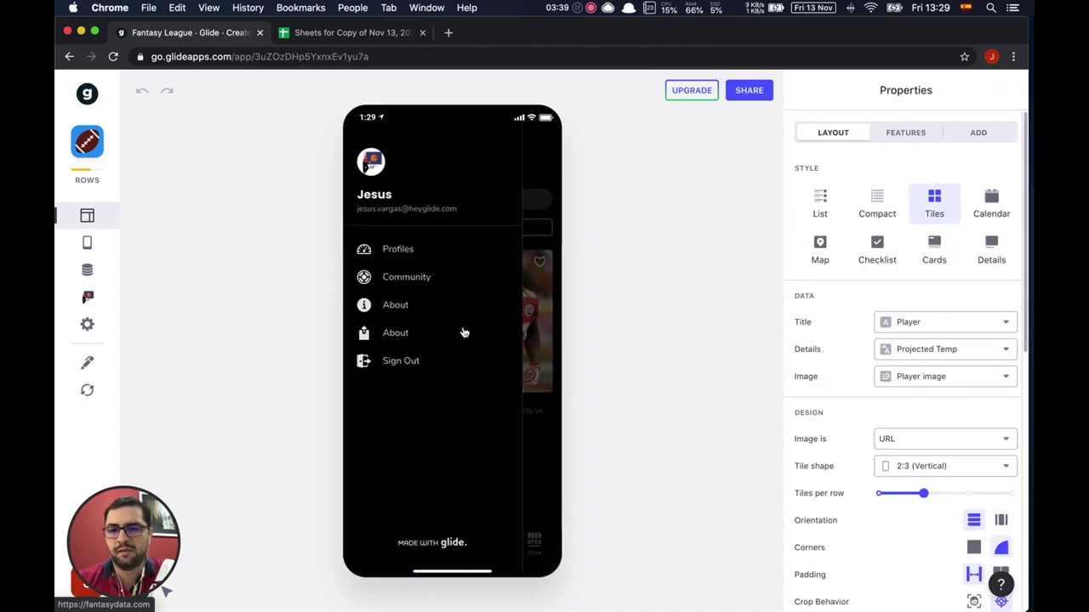
click(547, 388)
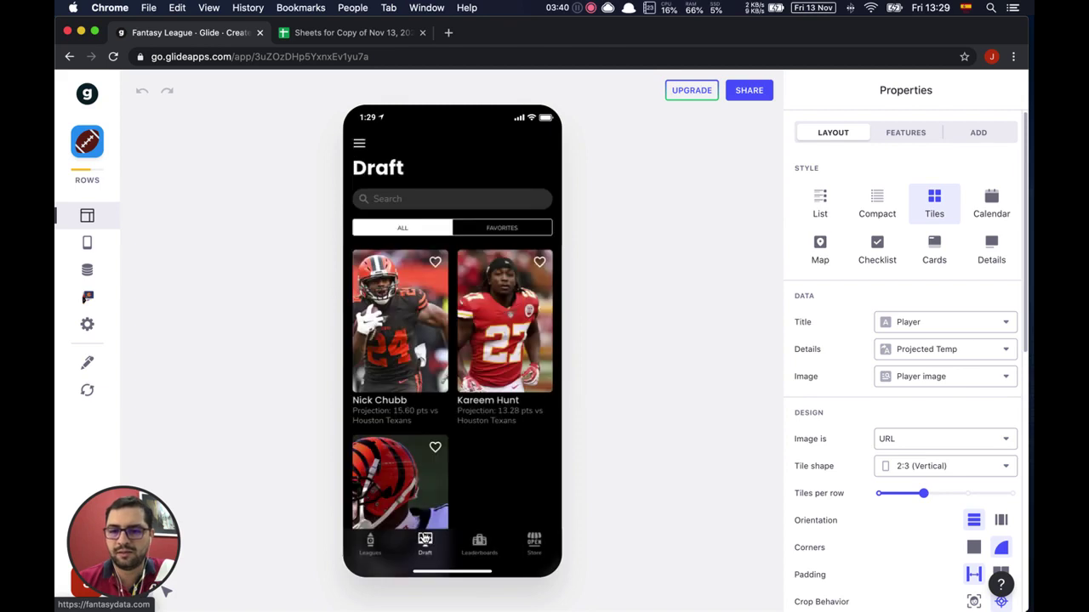
click(372, 542)
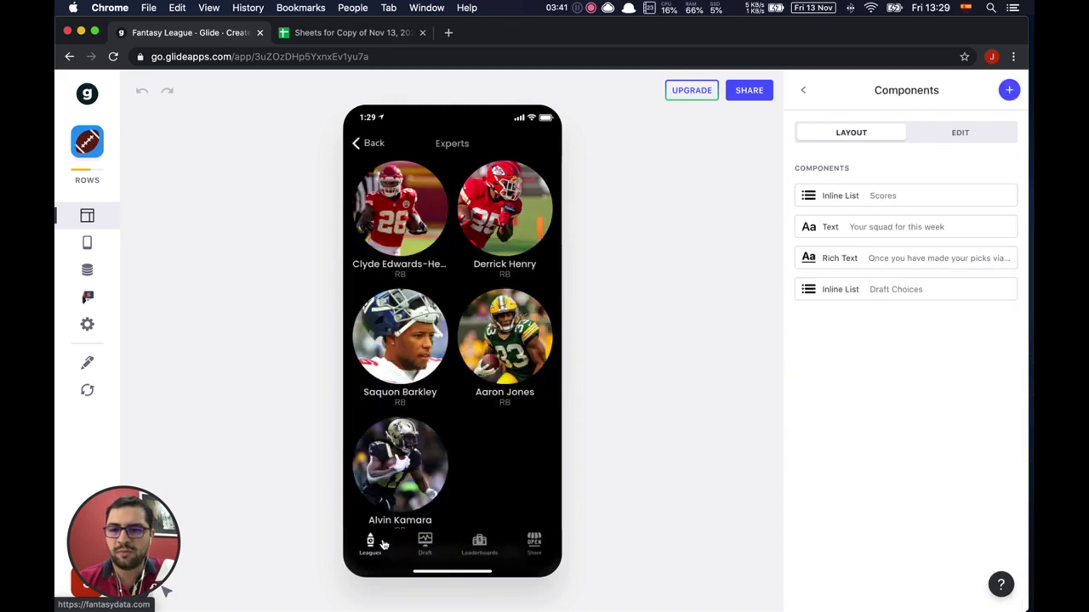
Draft Clyde Edwards-Helaire as second RB, check the Draft Picks, and return to the entry-fee page.
click(423, 240)
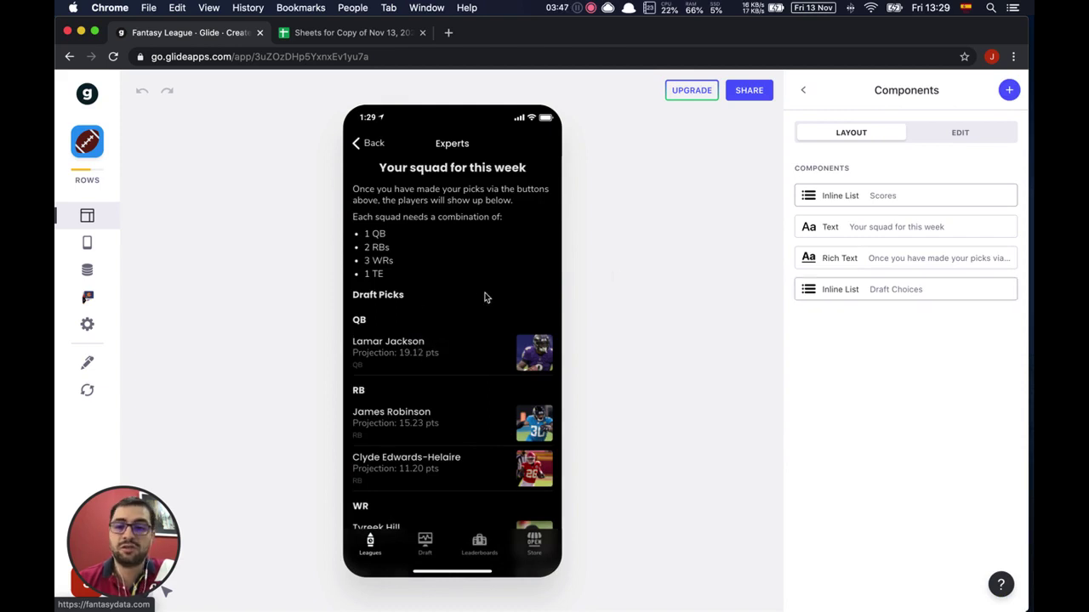
scroll(450, 361, down, 3)
scroll(447, 360, up, 3)
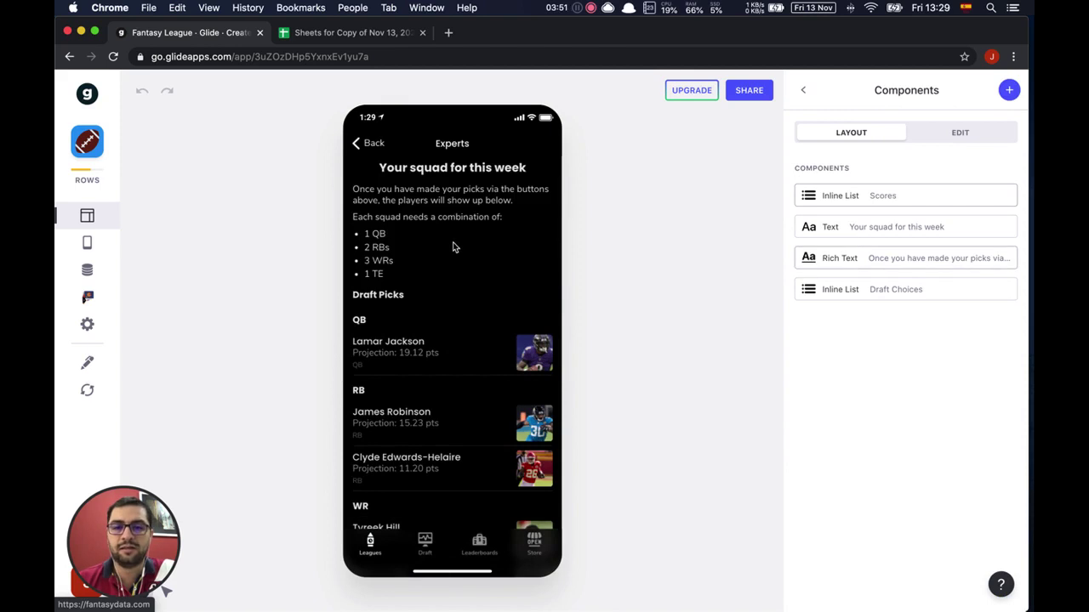
scroll(445, 405, down, 3)
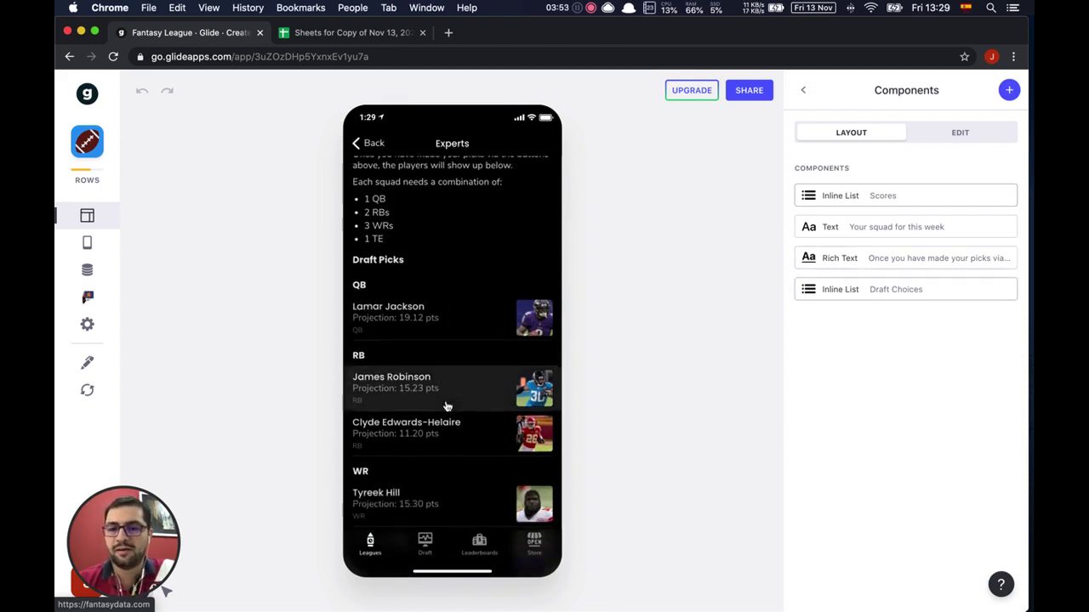
scroll(460, 425, up, 3)
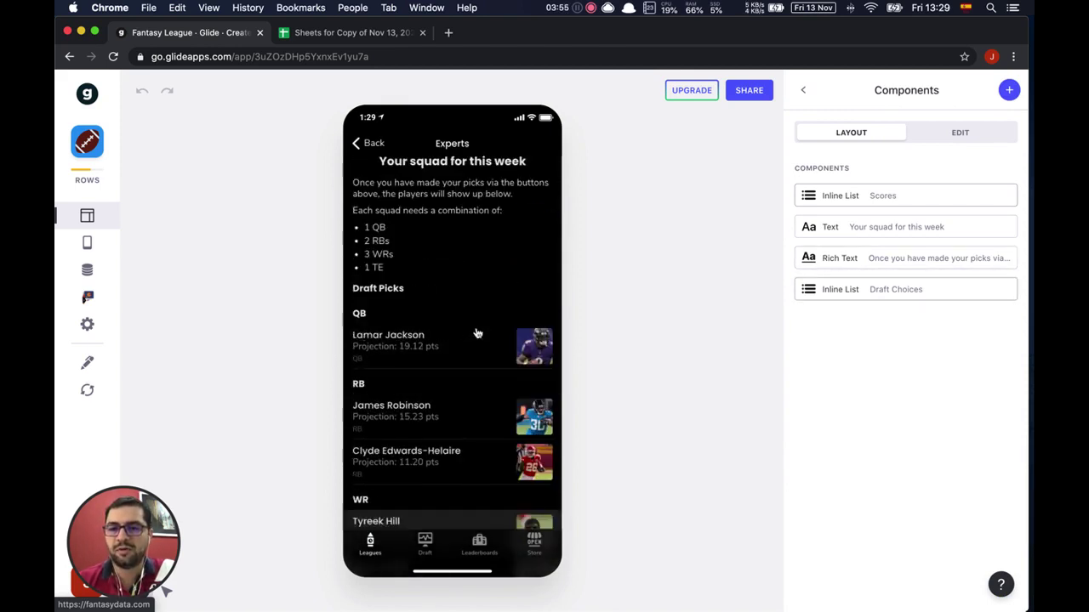
click(376, 151)
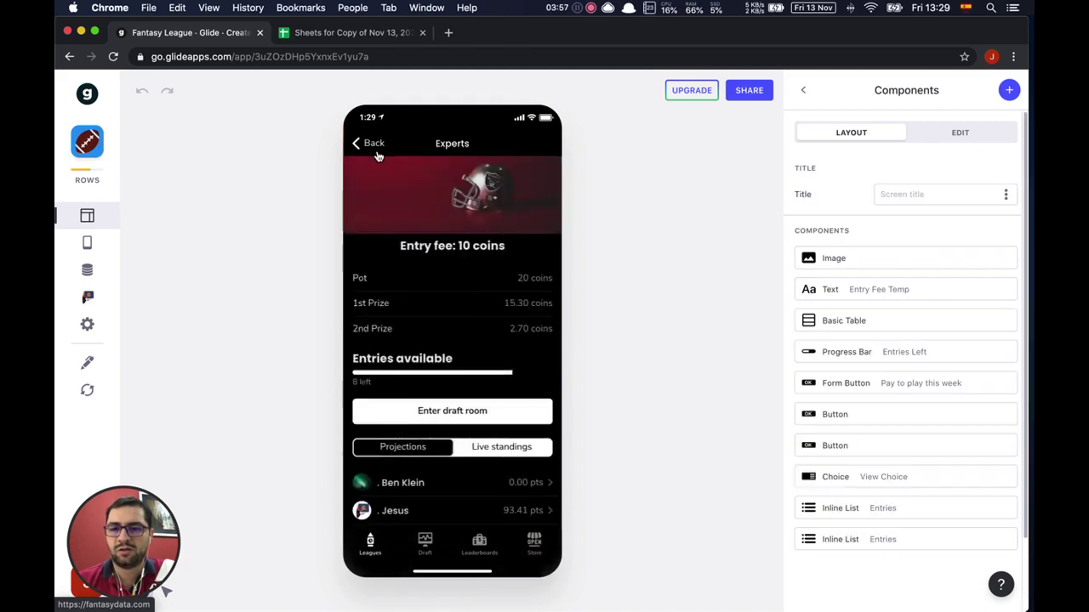
Pay and submit the 5-coin Regulars entry fee for this week.
click(363, 145)
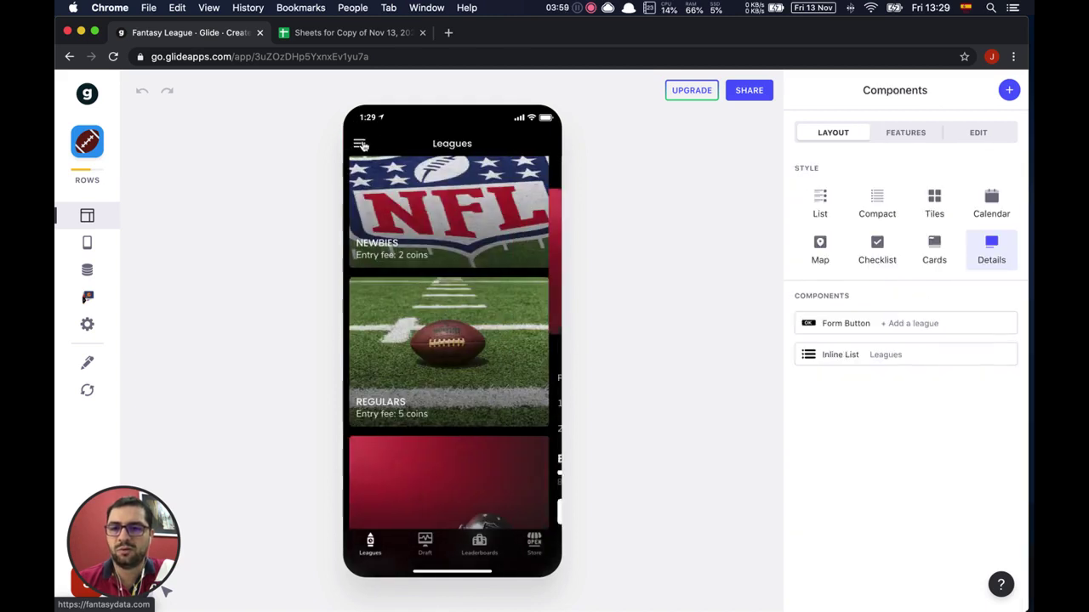
click(465, 312)
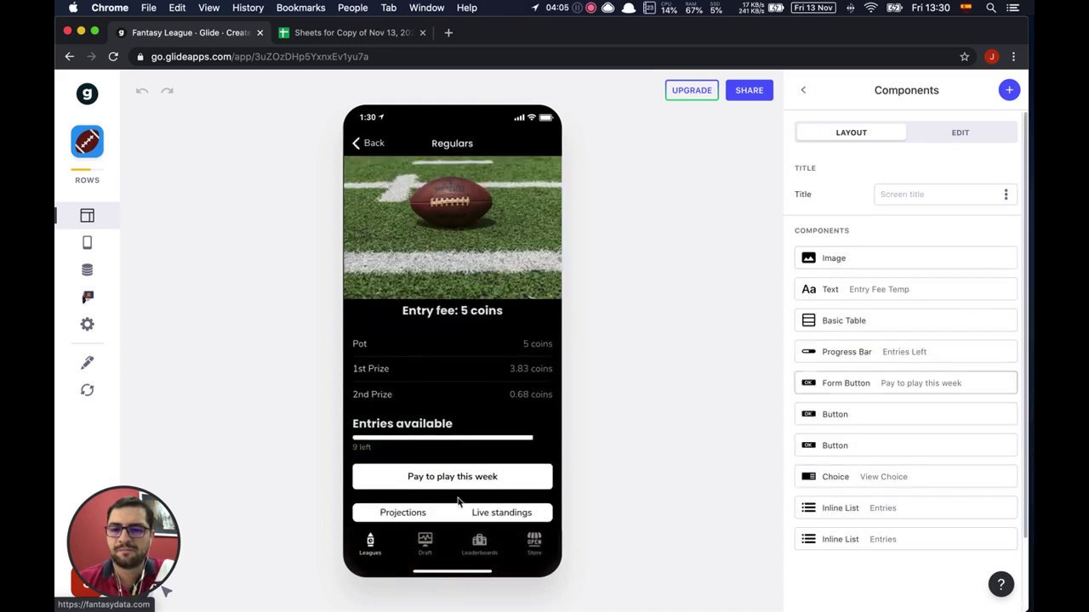
click(455, 478)
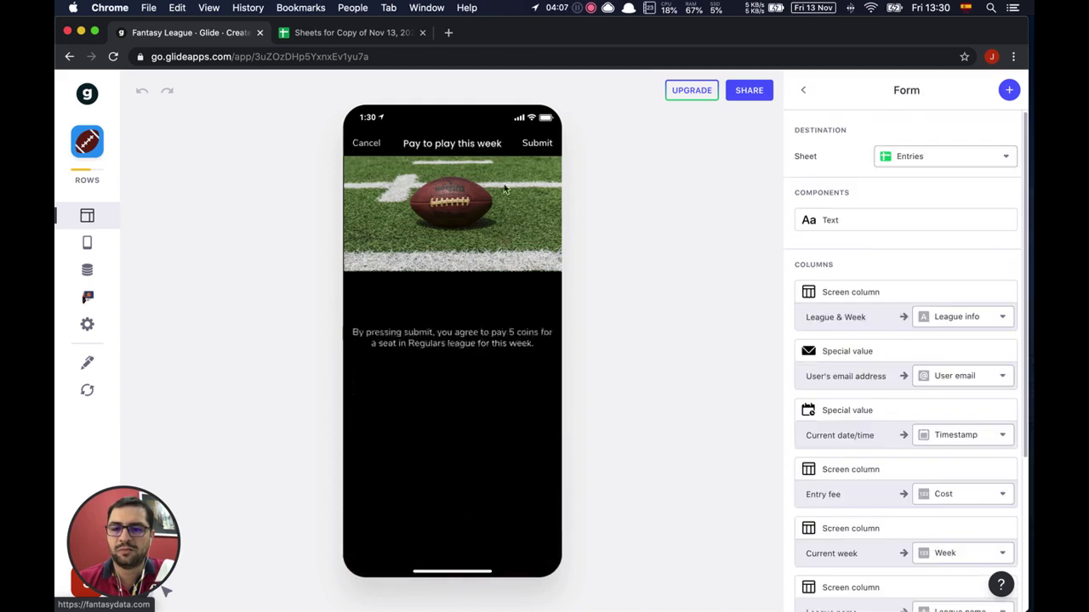
click(532, 143)
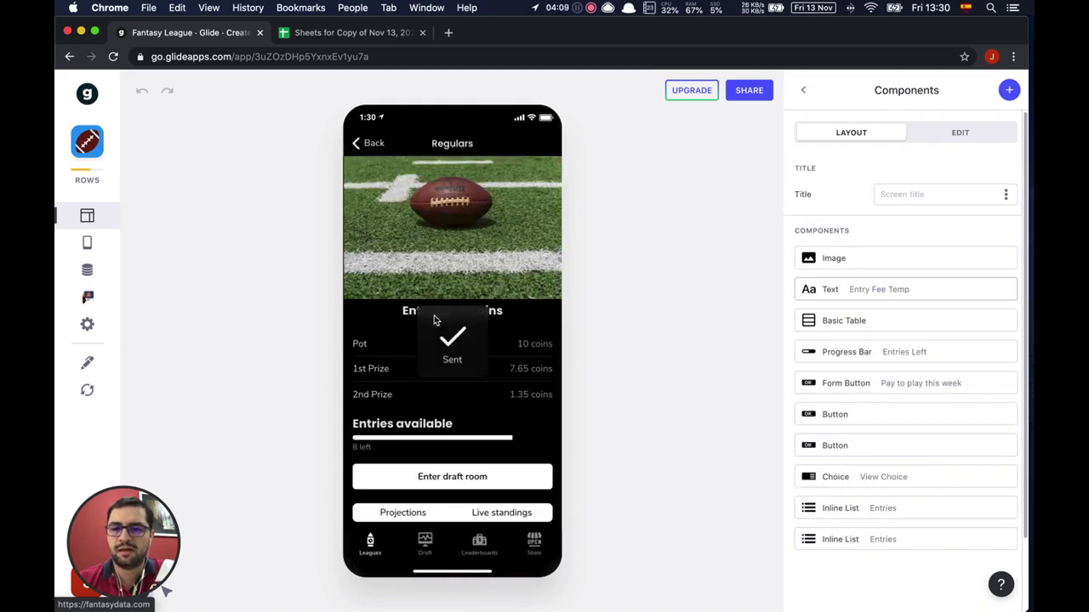
Draft Hayden Hurst at TE in the Regulars draft room, then return to the Leagues list.
click(457, 480)
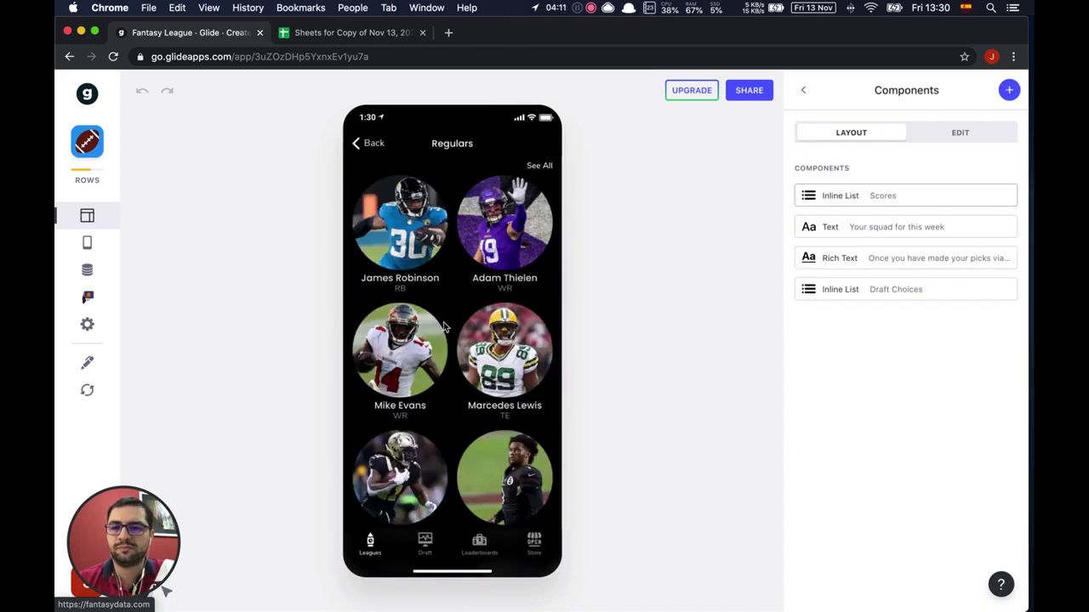
scroll(473, 302, down, 5)
click(491, 316)
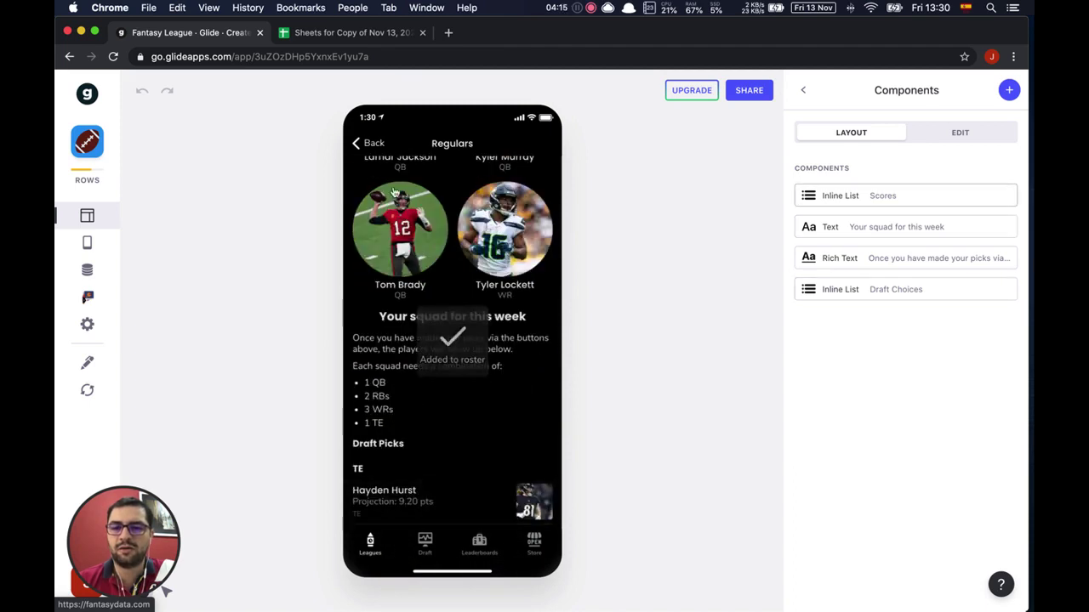
click(374, 145)
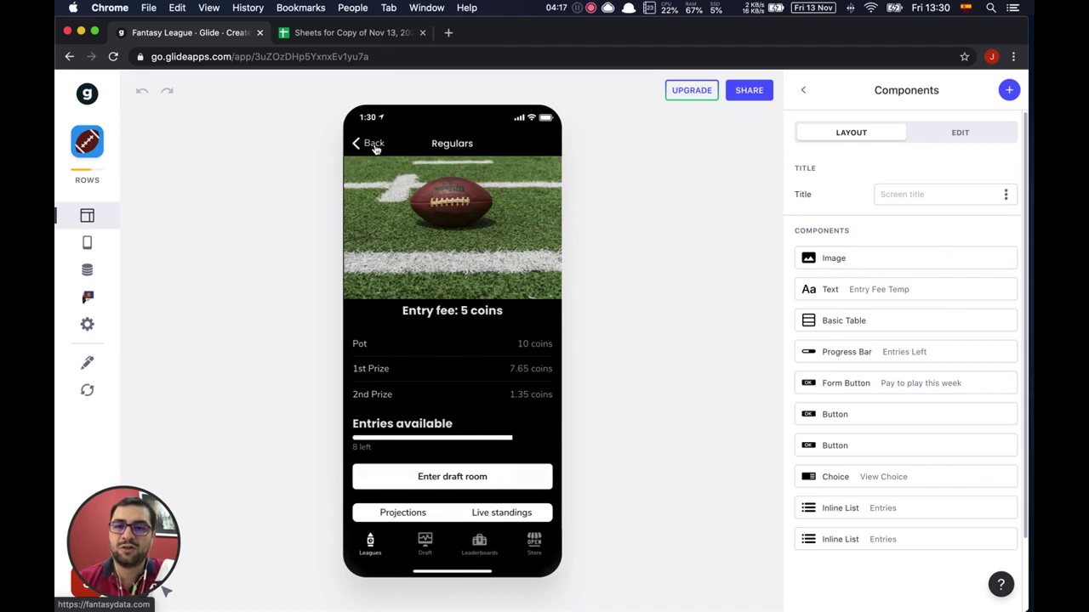
click(374, 144)
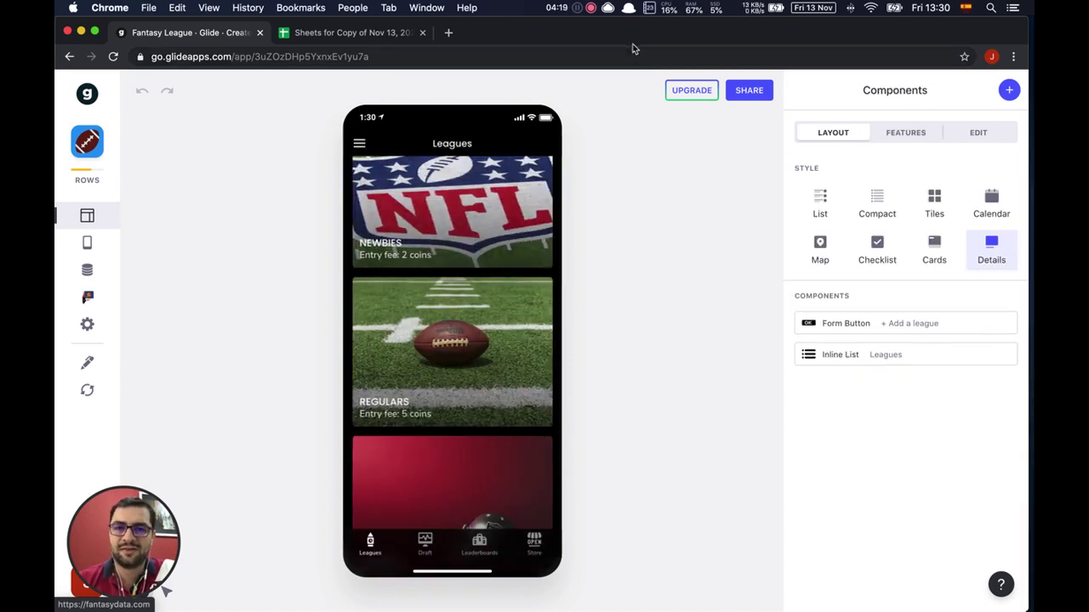